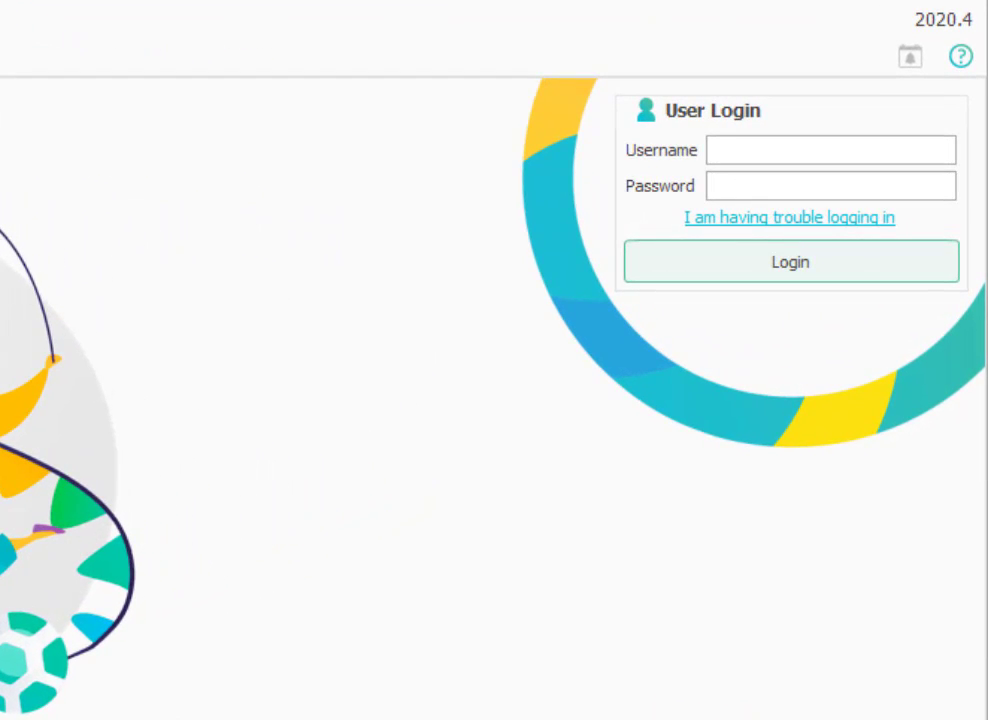
Log in to Procare with the administrator username and password.
click(759, 156)
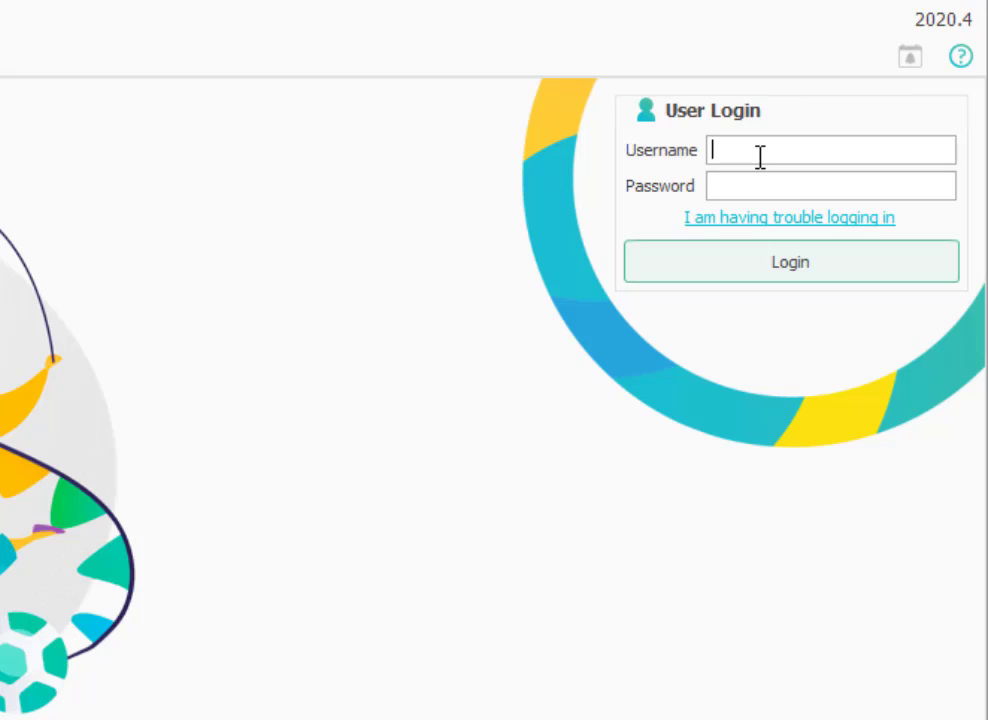
text(admin)
key(Tab)
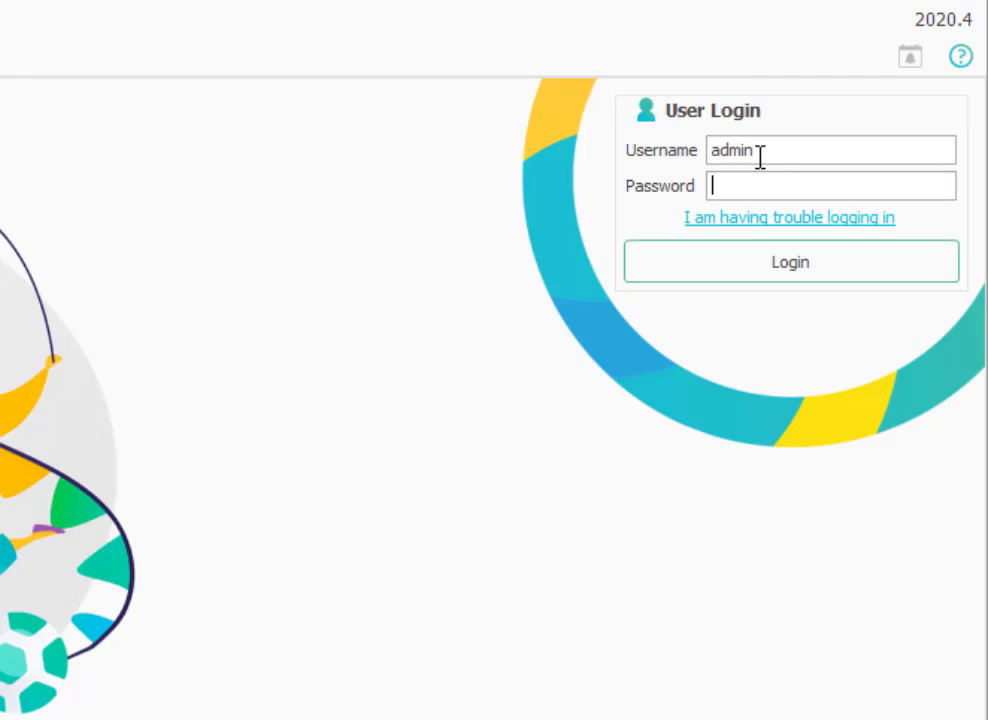
text(admin)
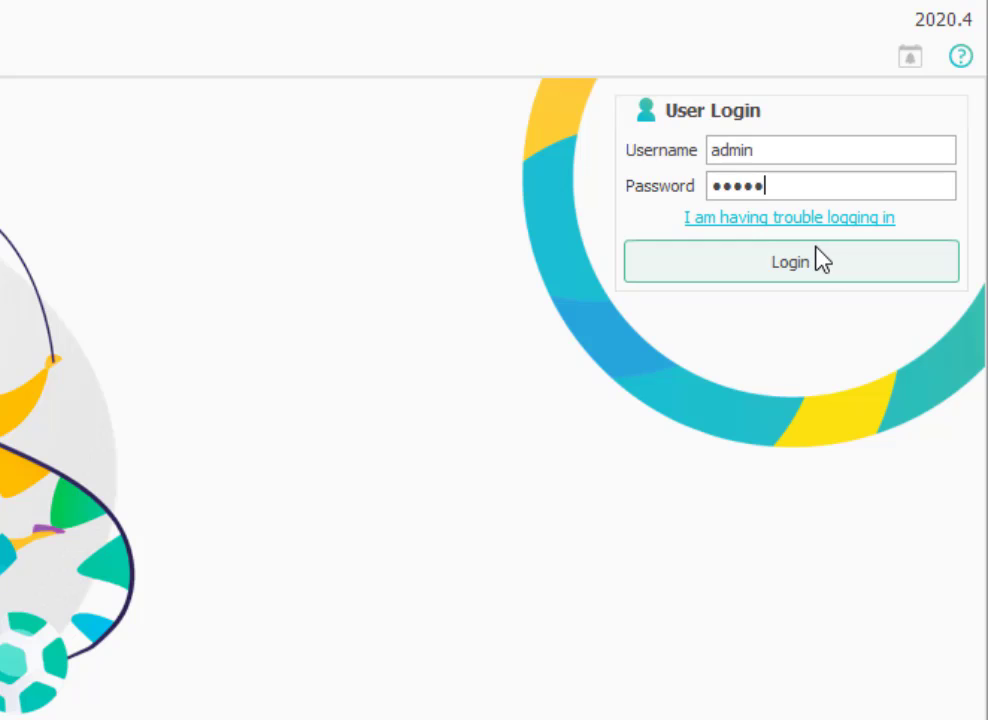
click(810, 244)
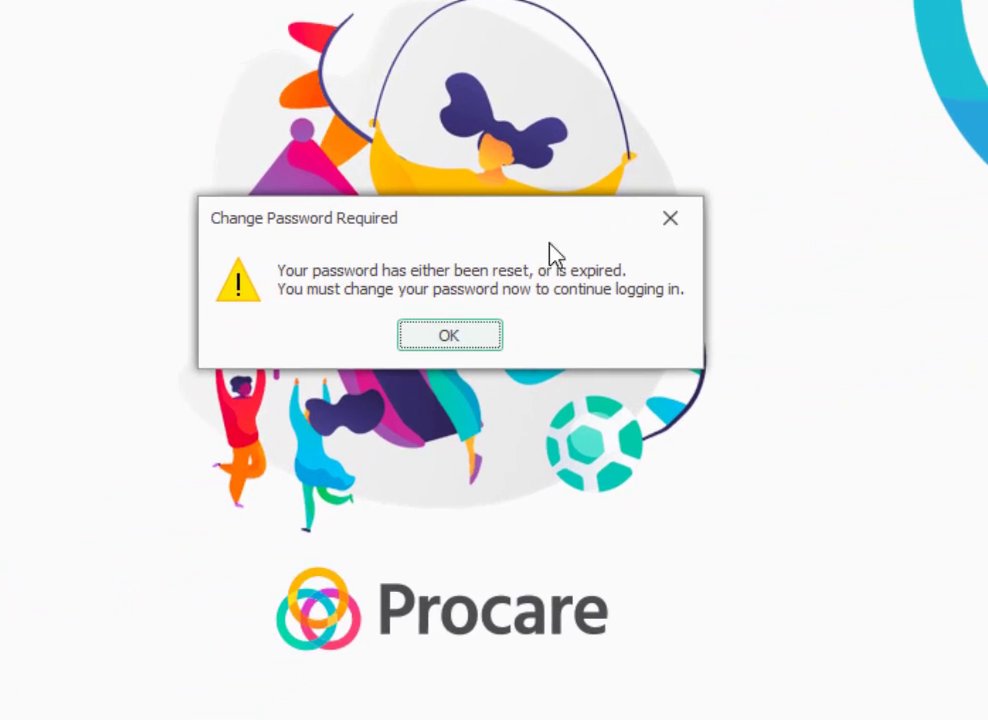
Replace the expired administrator password with a new strong password.
click(495, 338)
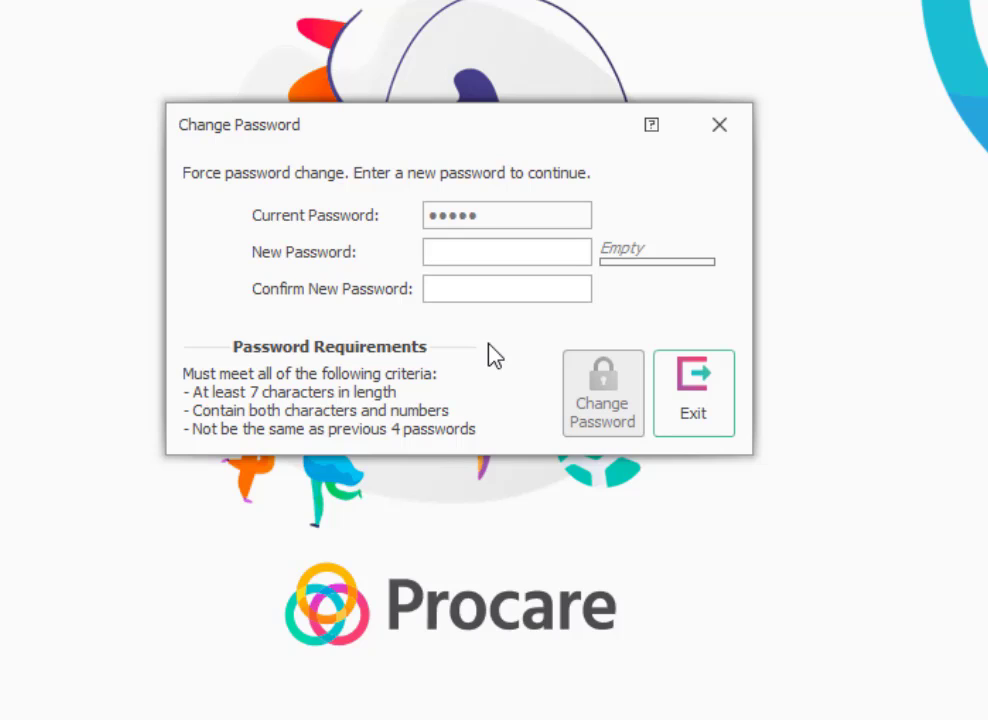
text(a)
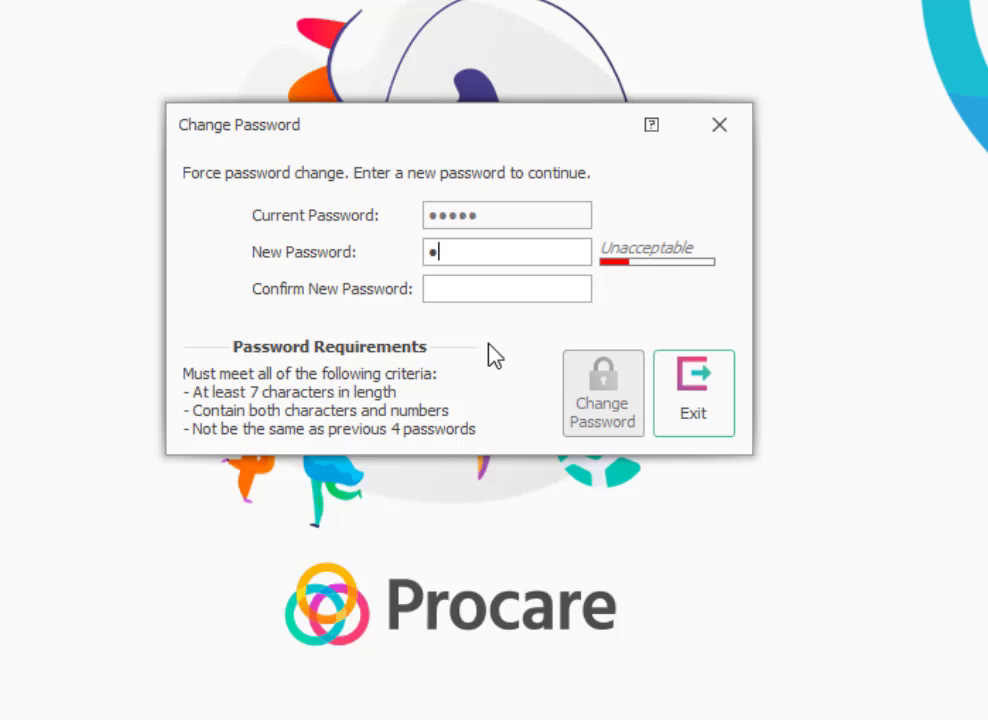
text(bcde12)
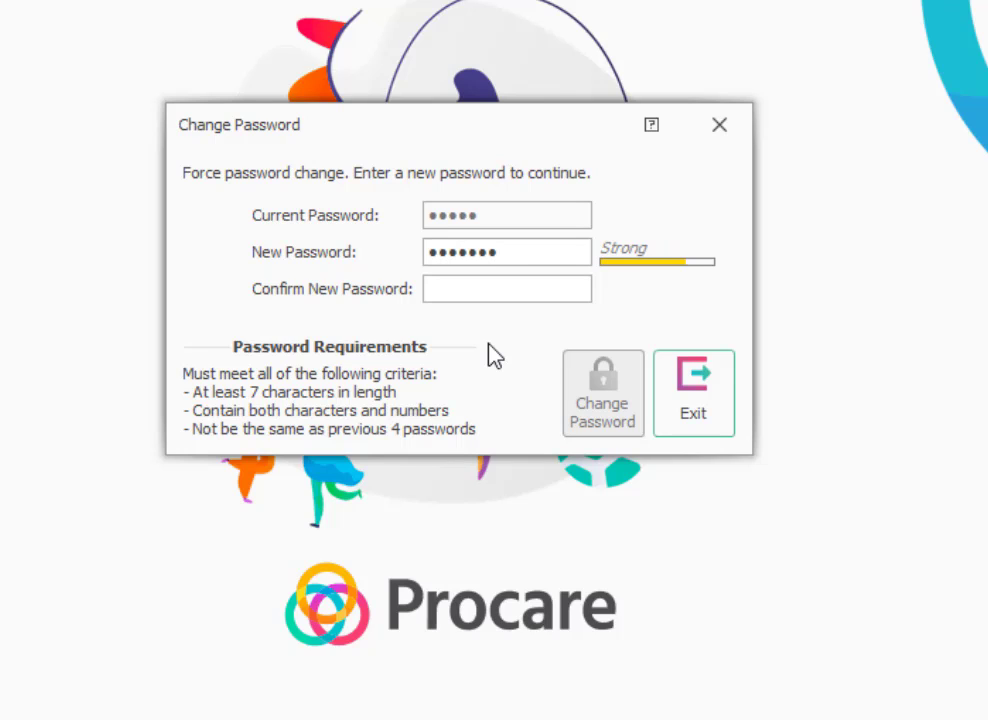
key(Tab)
text(abcde12)
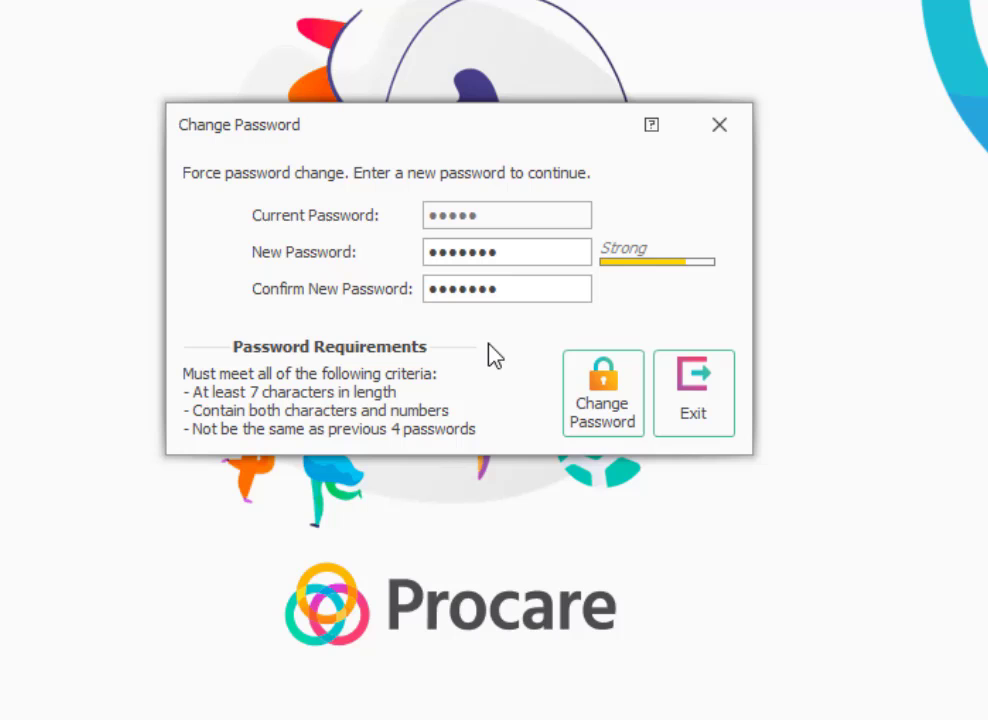
click(603, 428)
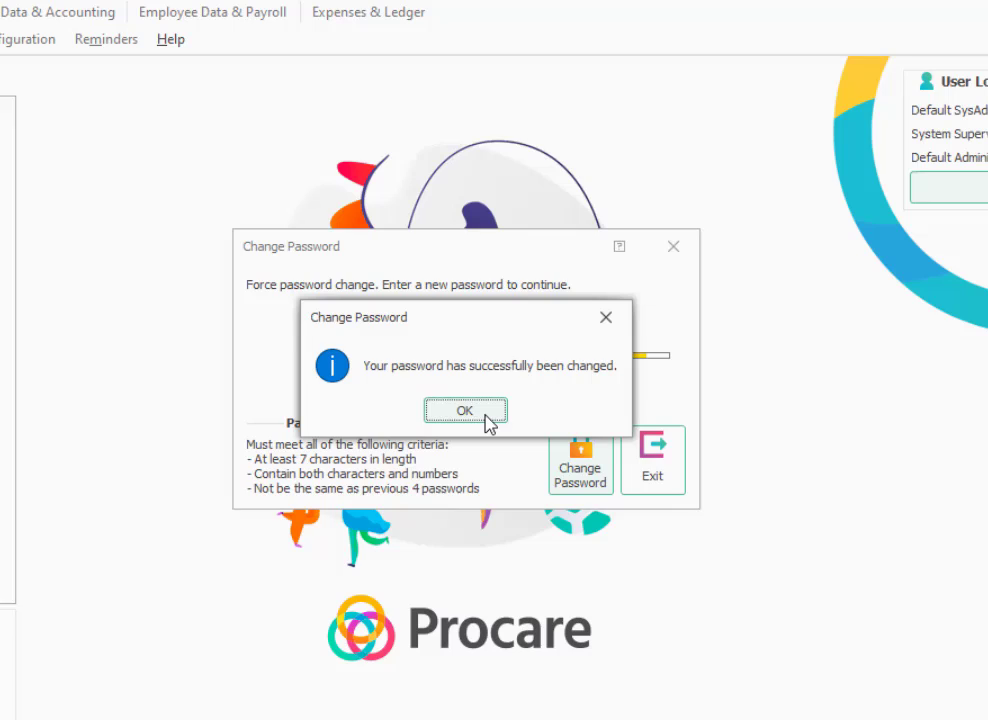
Enter the current password and choose the favorite childhood teacher and mother's maiden name questions.
click(466, 410)
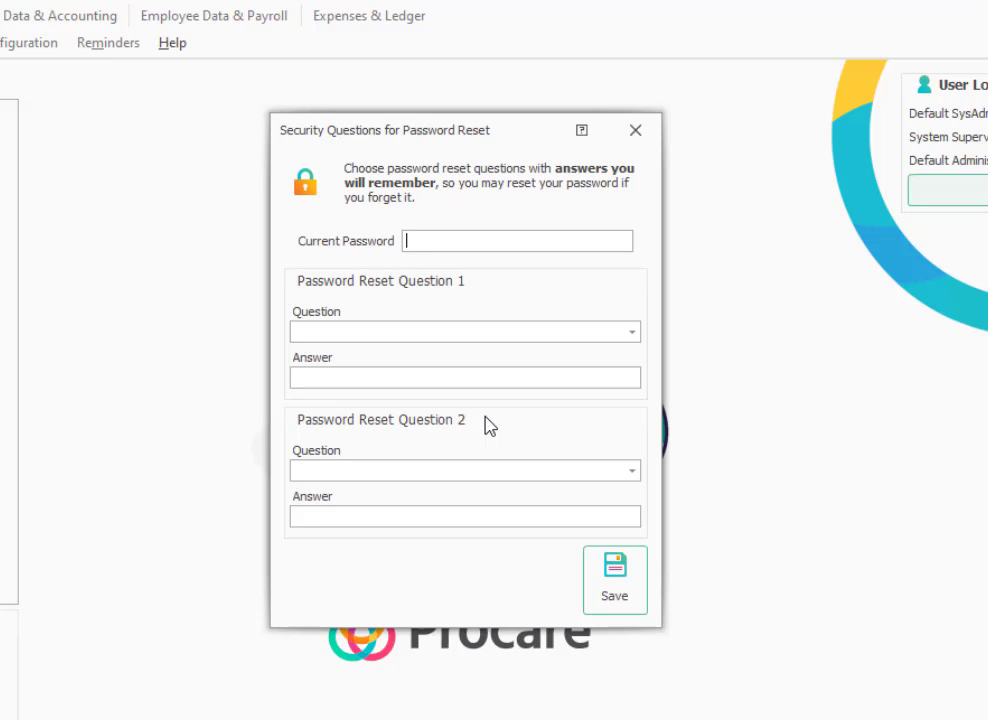
text(•••••••)
click(442, 333)
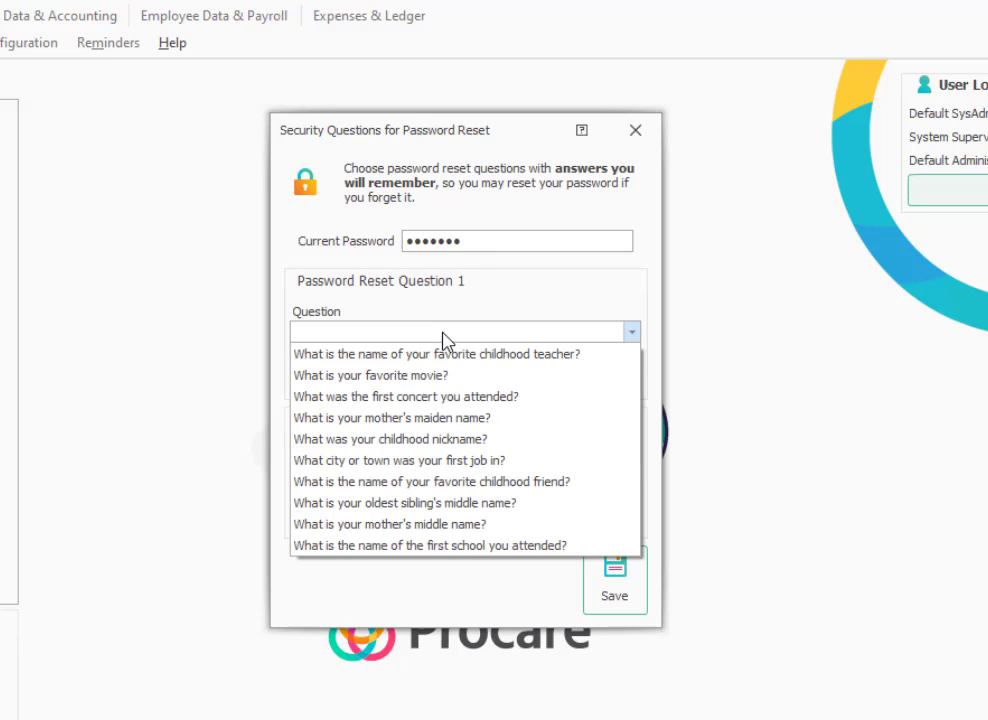
click(440, 355)
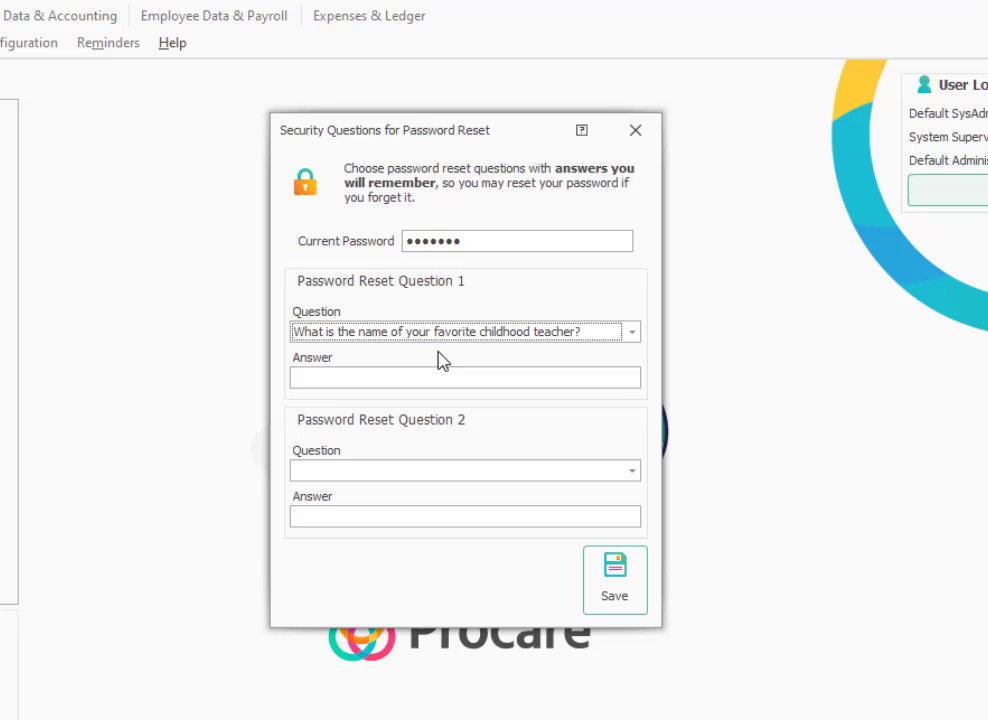
click(420, 471)
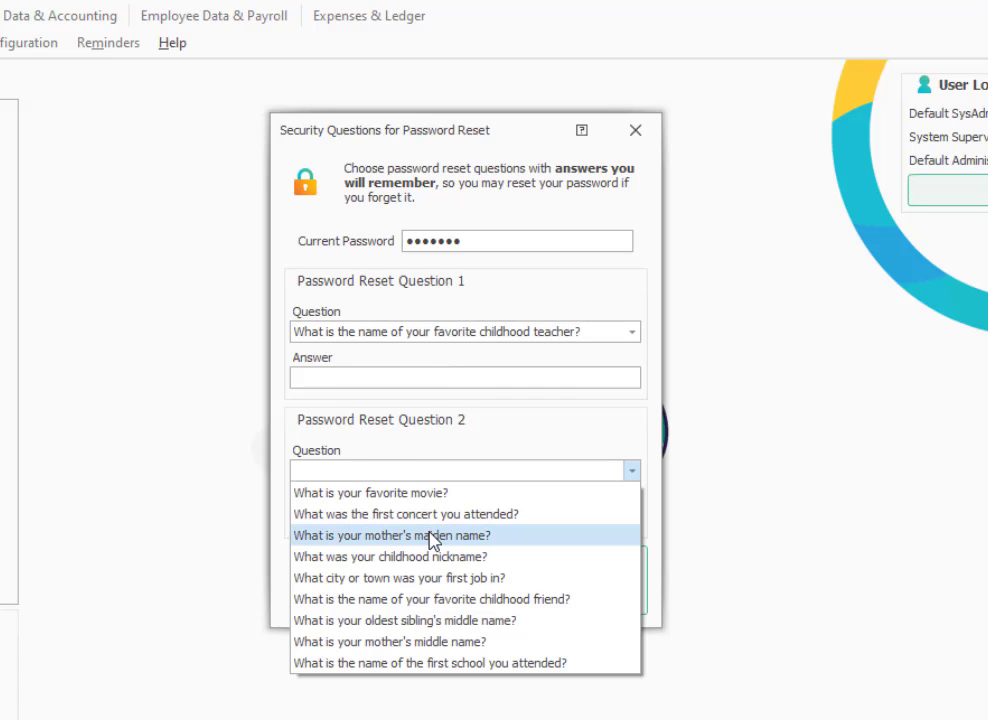
click(431, 533)
Fill in answers to both security questions and save them.
click(432, 518)
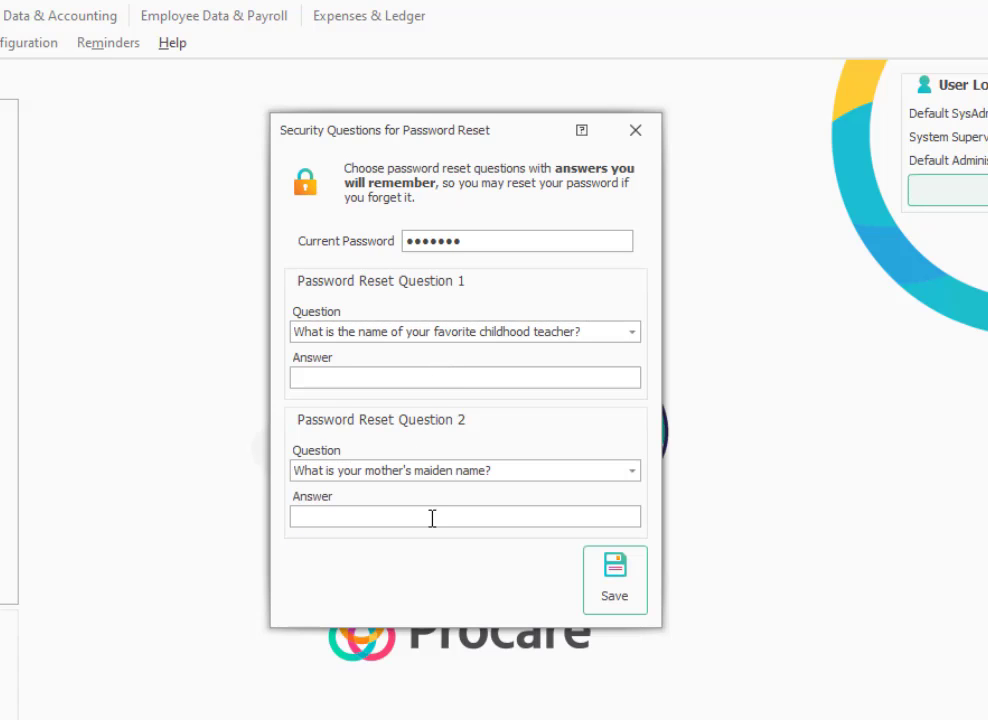
text(Ruty)
click(412, 376)
text(Mr)
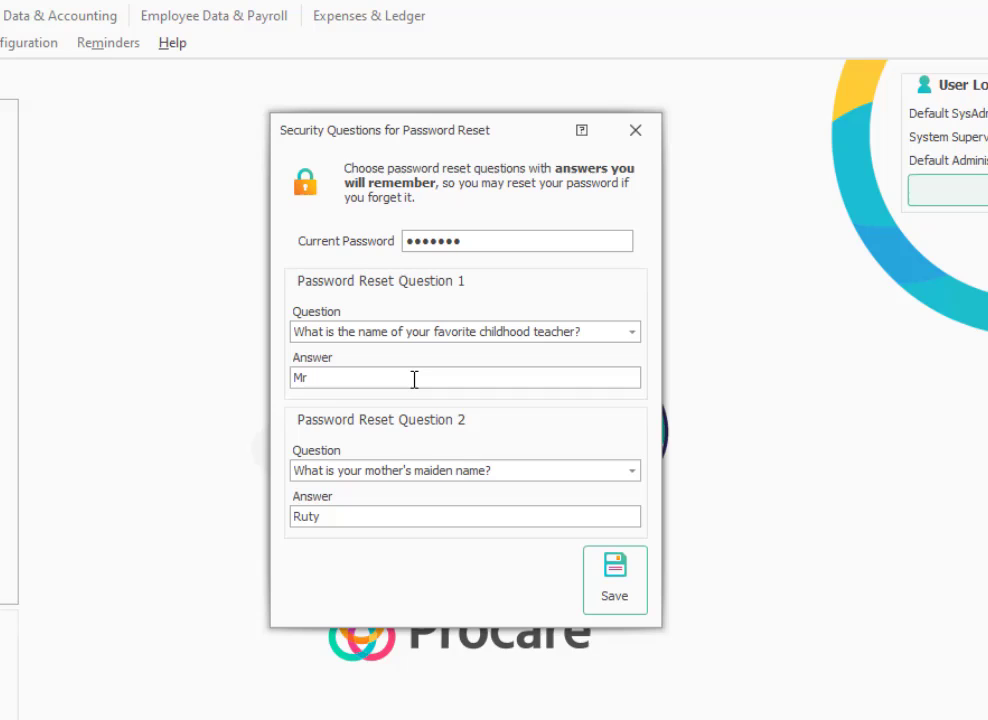
text(s. Jay)
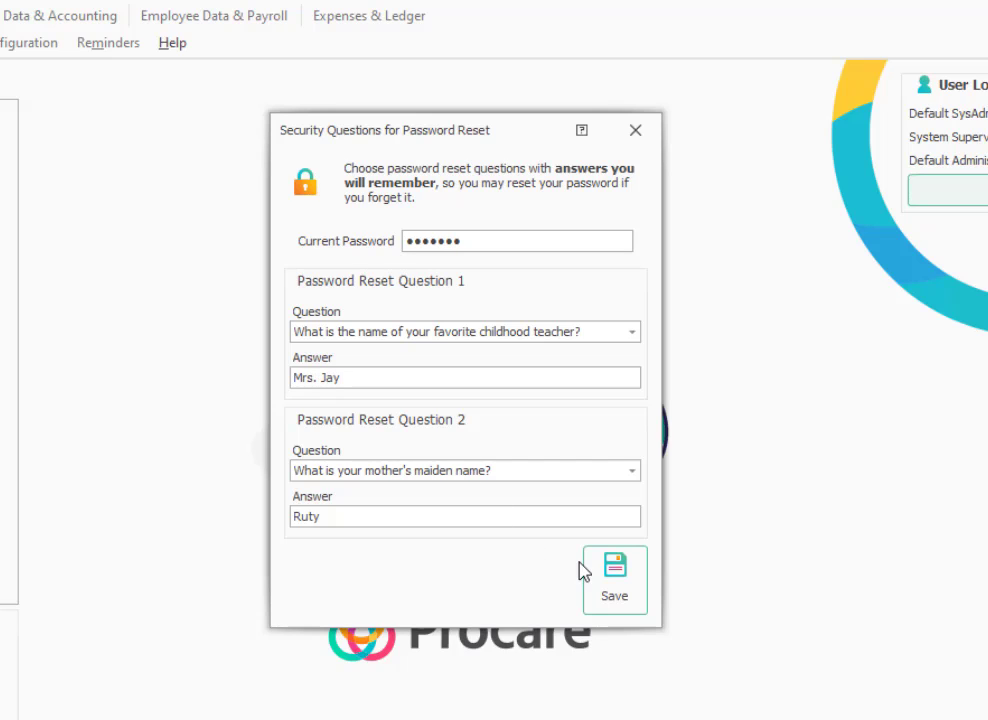
click(606, 574)
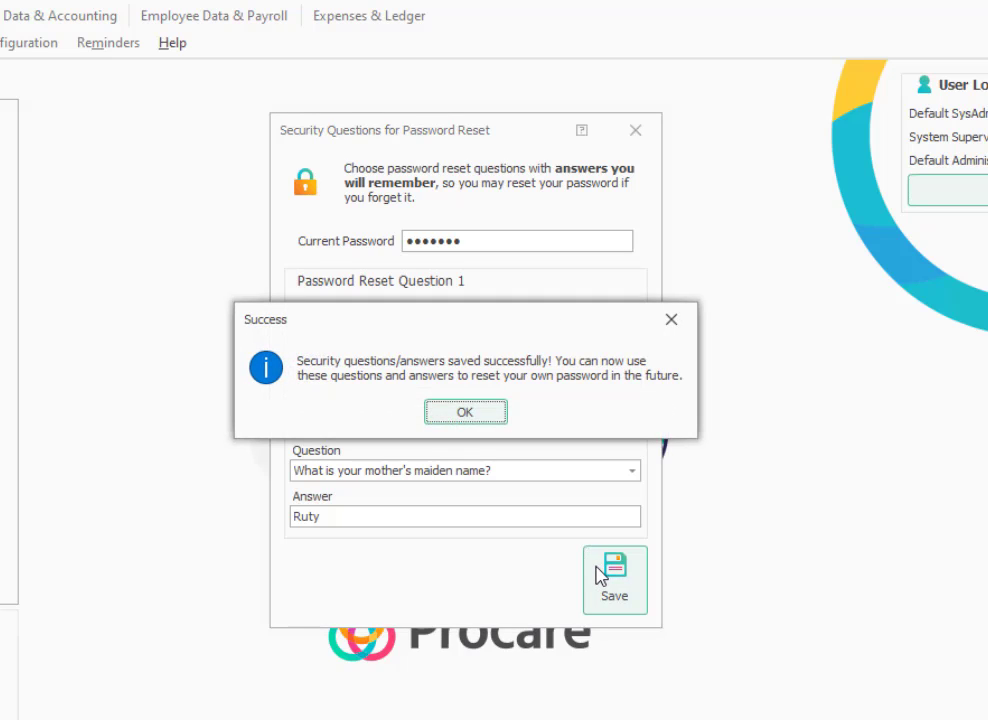
Start the setup wizard and enter school name 'ABC Child Care #1' with tax ID 12-56789.
click(480, 413)
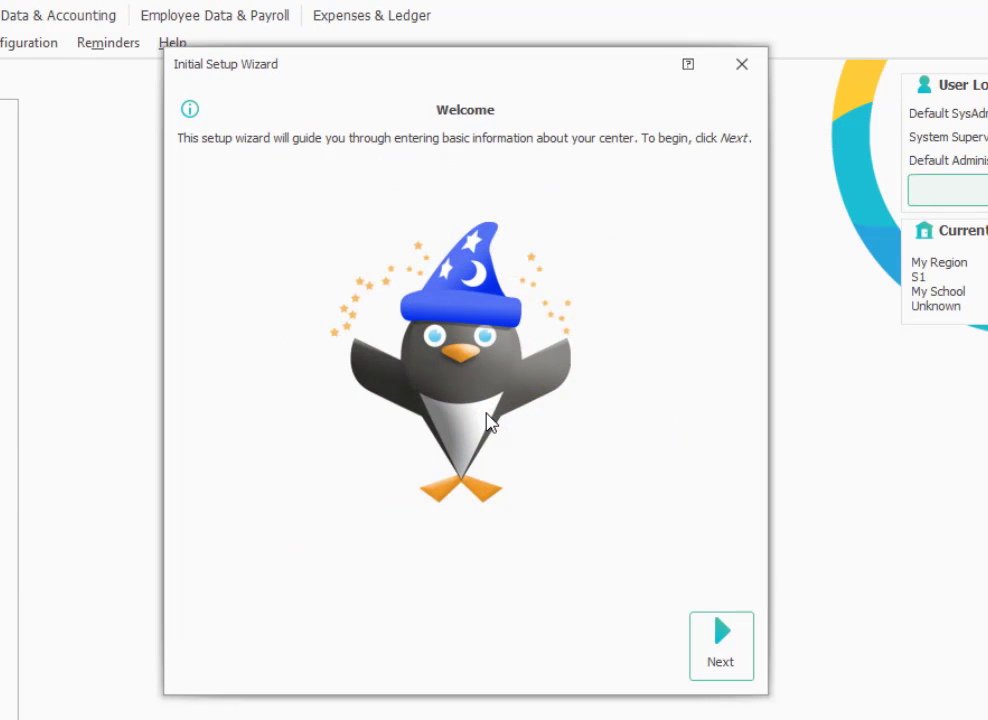
click(713, 656)
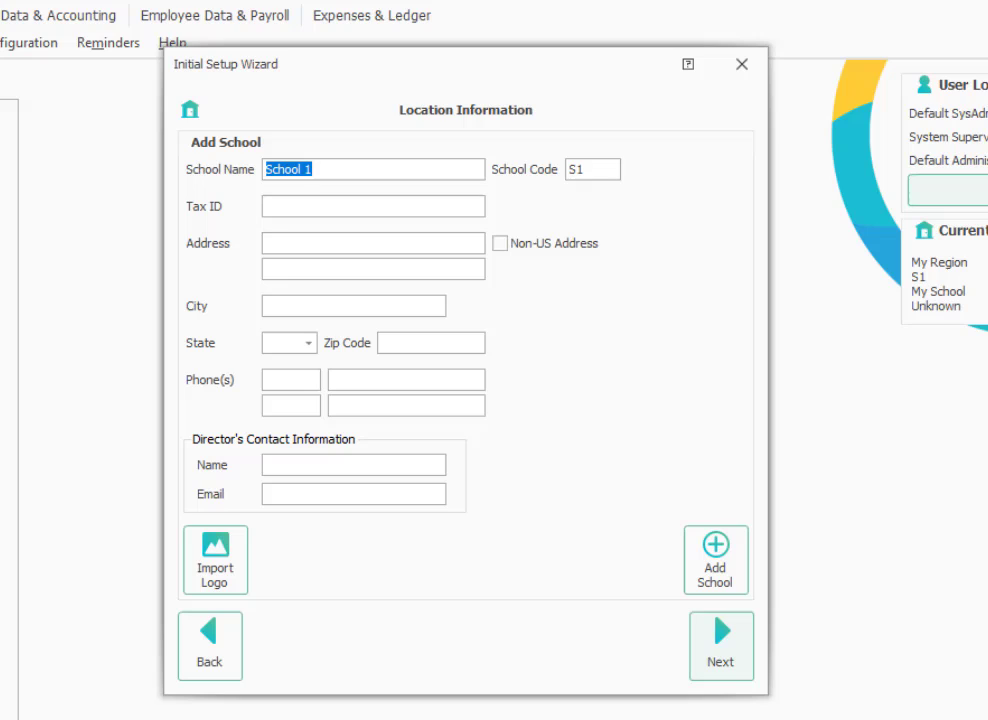
text(ABC C)
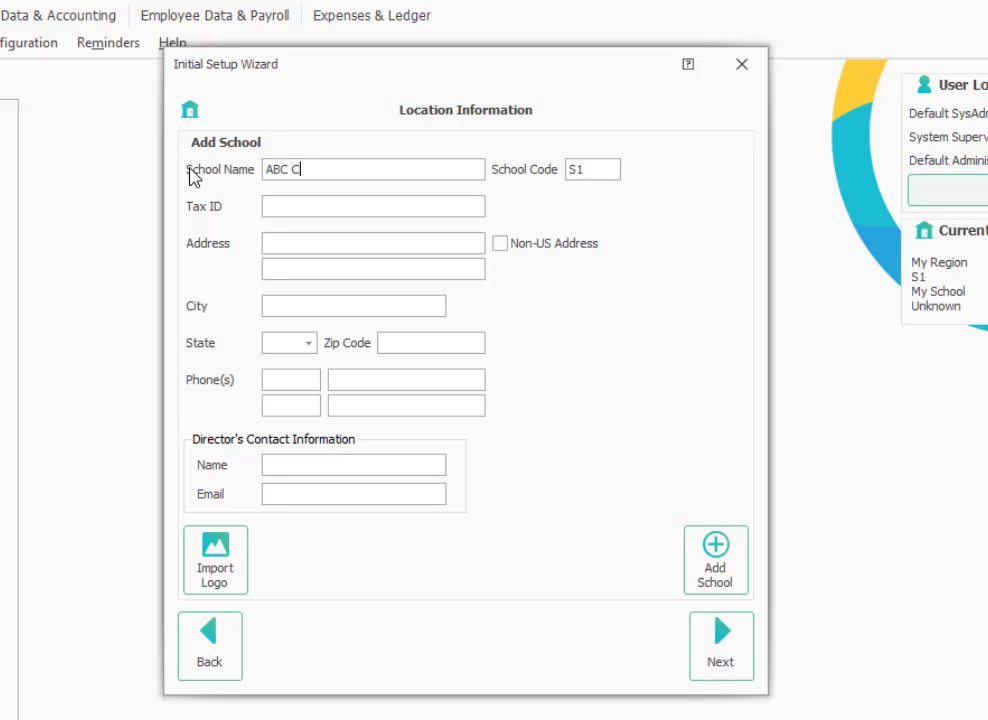
text(hild Care #1)
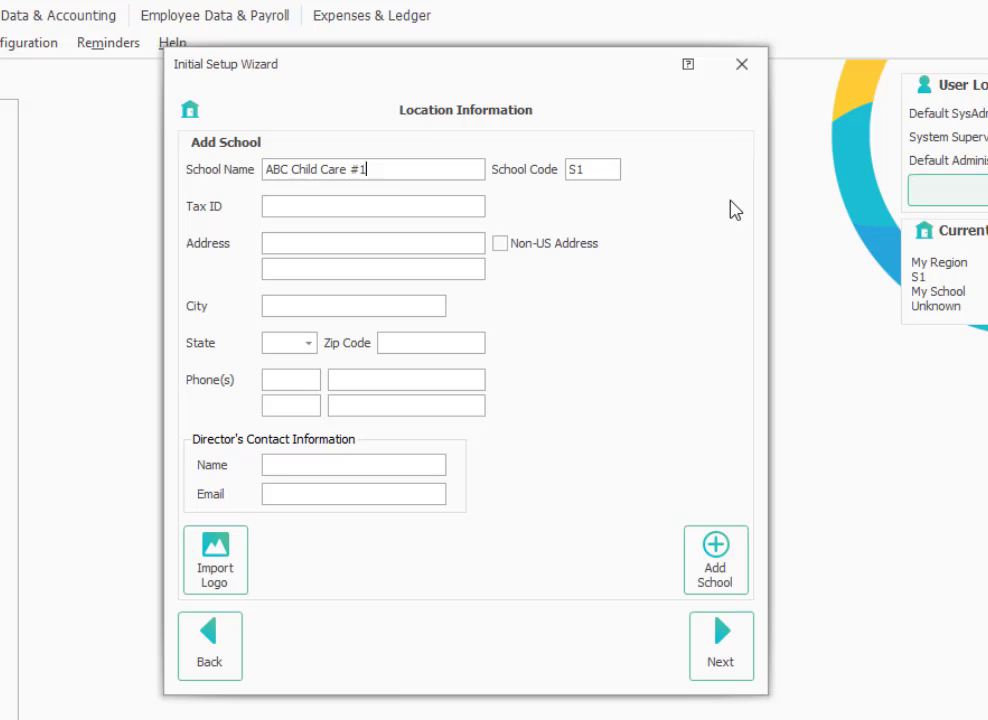
key(Tab)
key(Tab)
text(12-56789)
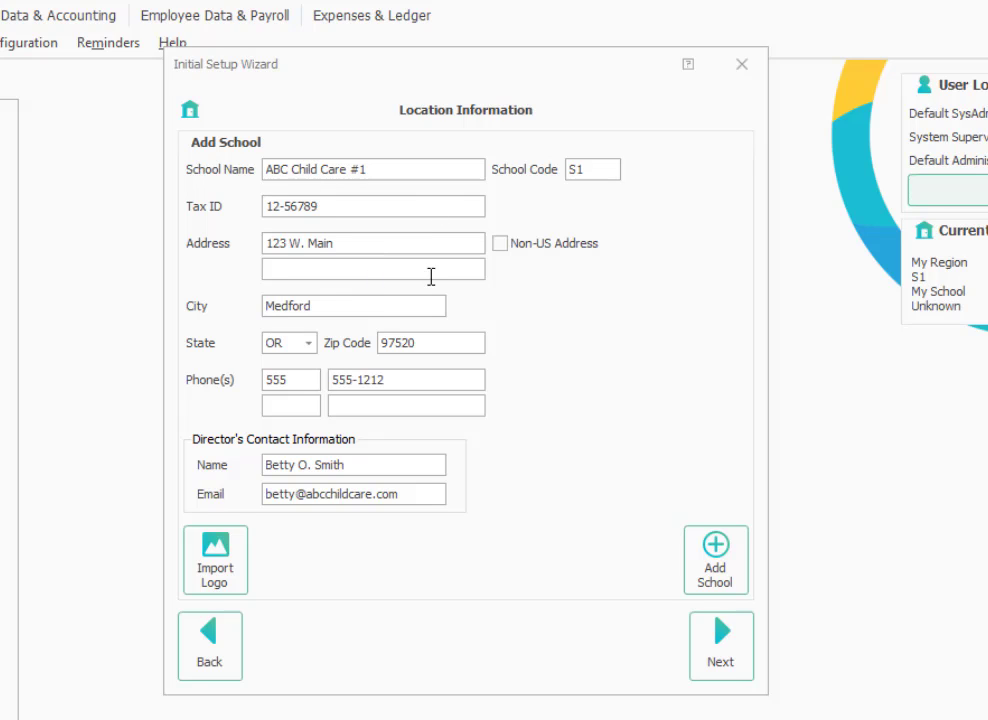
Import the 'school' schoolhouse image as the logo for ABC Child Care #1.
click(213, 563)
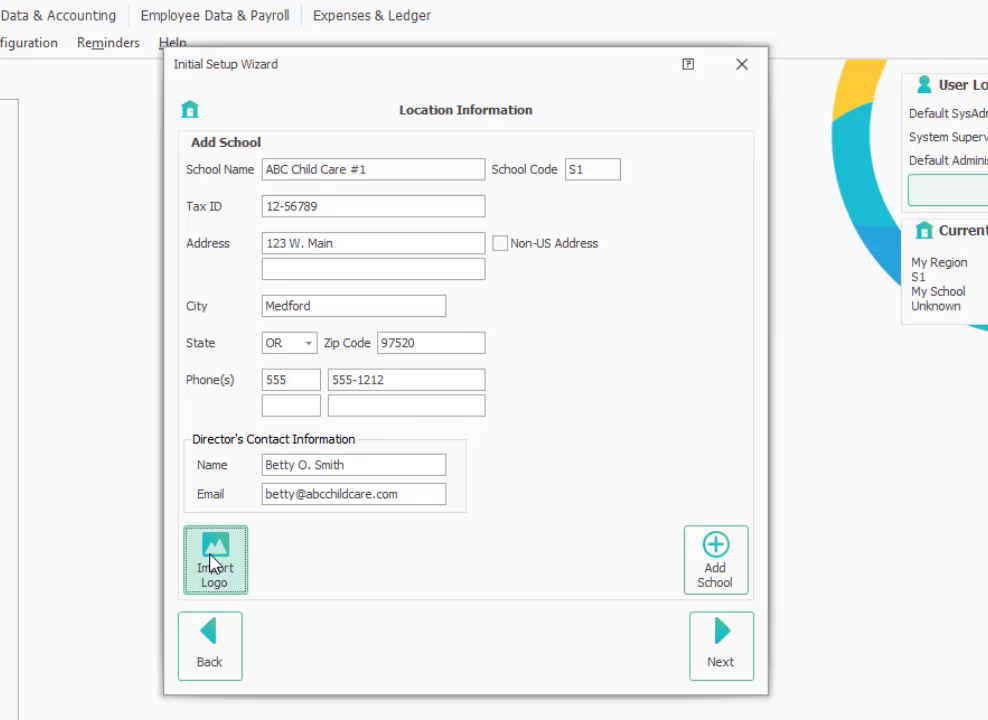
click(341, 520)
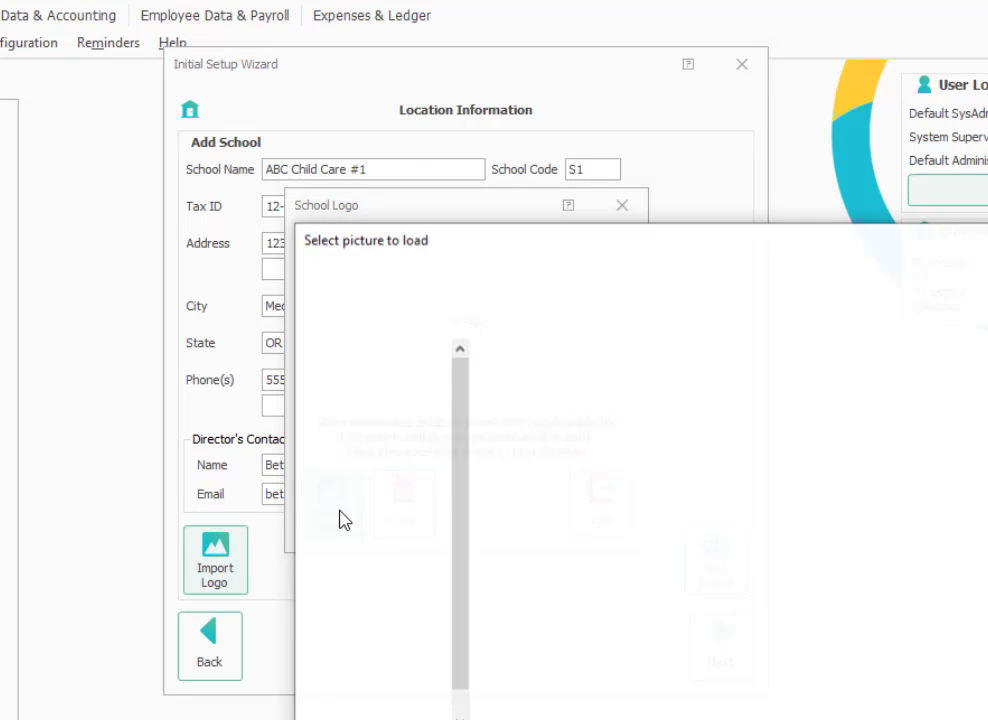
click(577, 392)
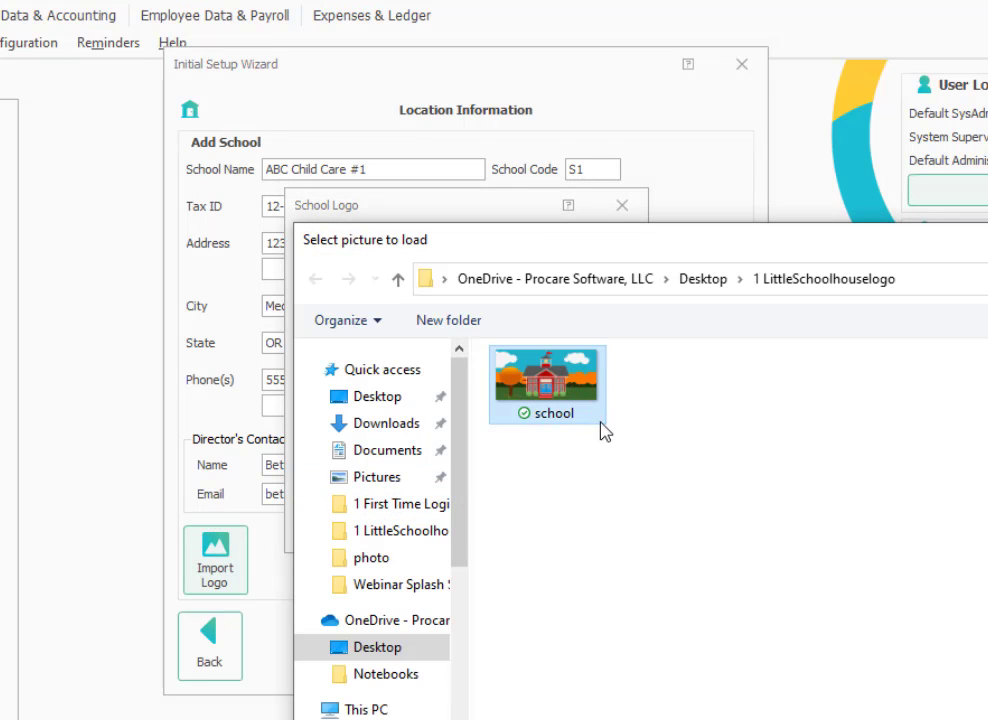
key(Return)
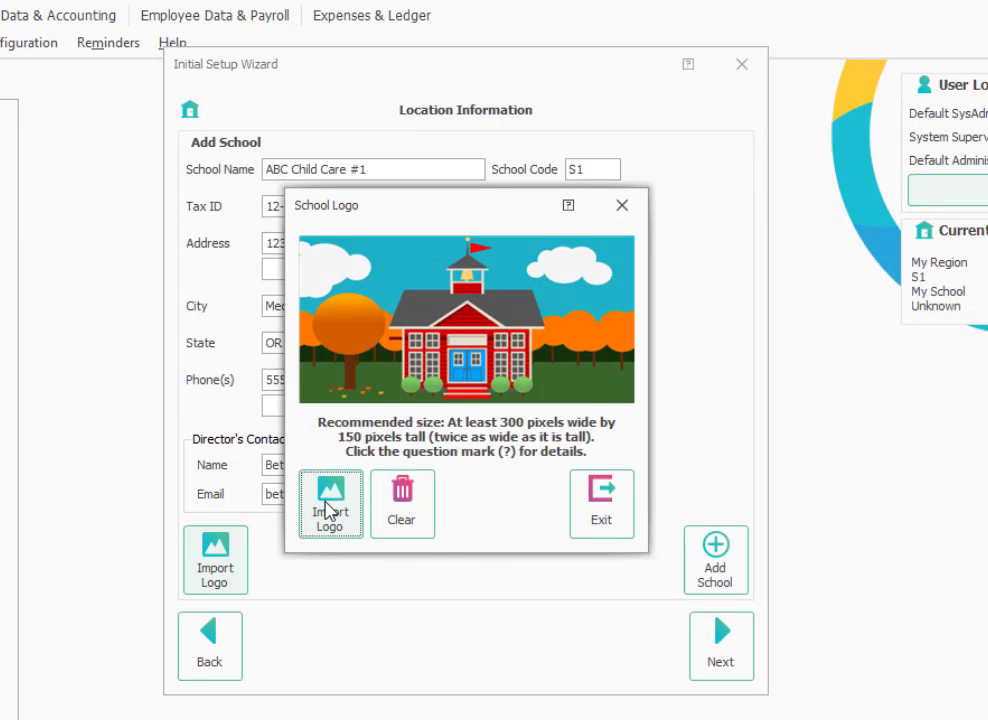
click(606, 523)
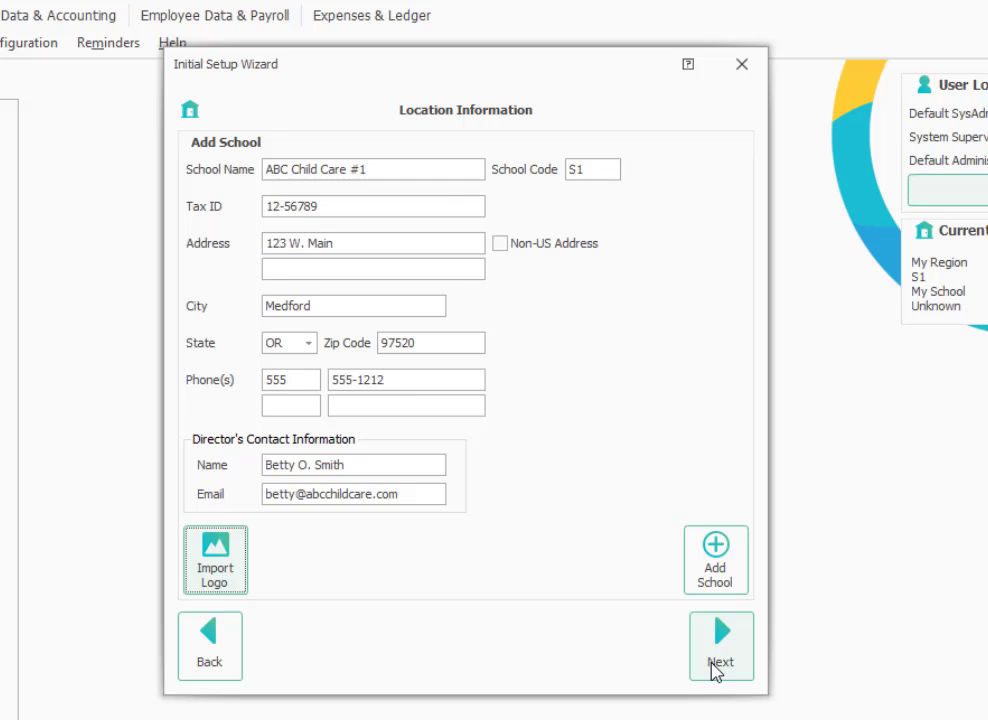
Add a second school named 'ABC Child Care #2'.
click(712, 570)
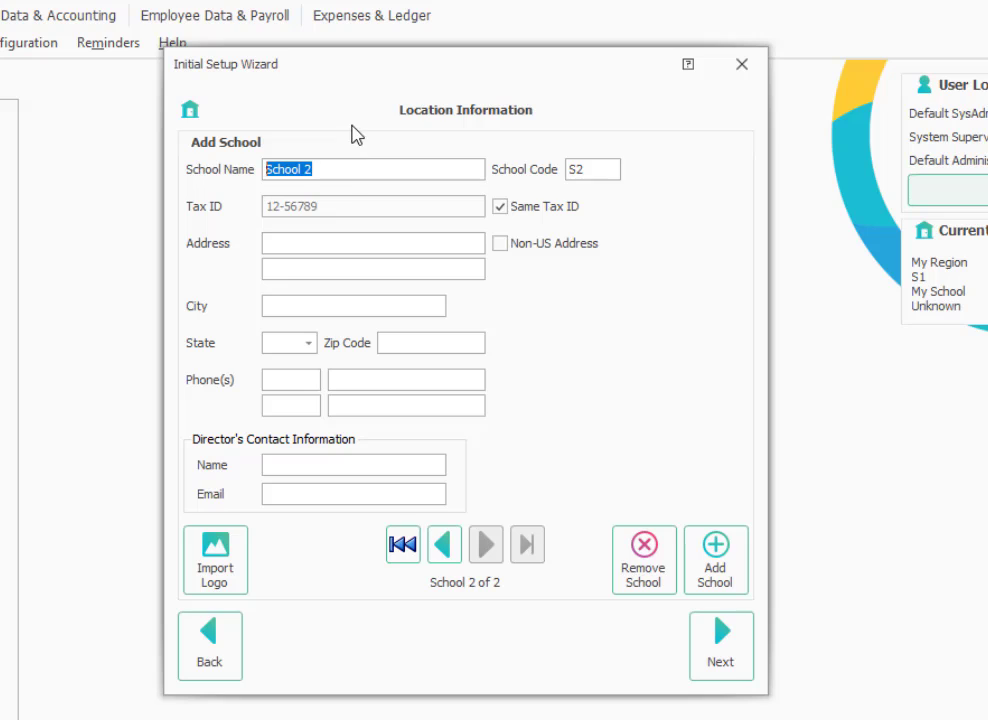
text(ABC Child Care)
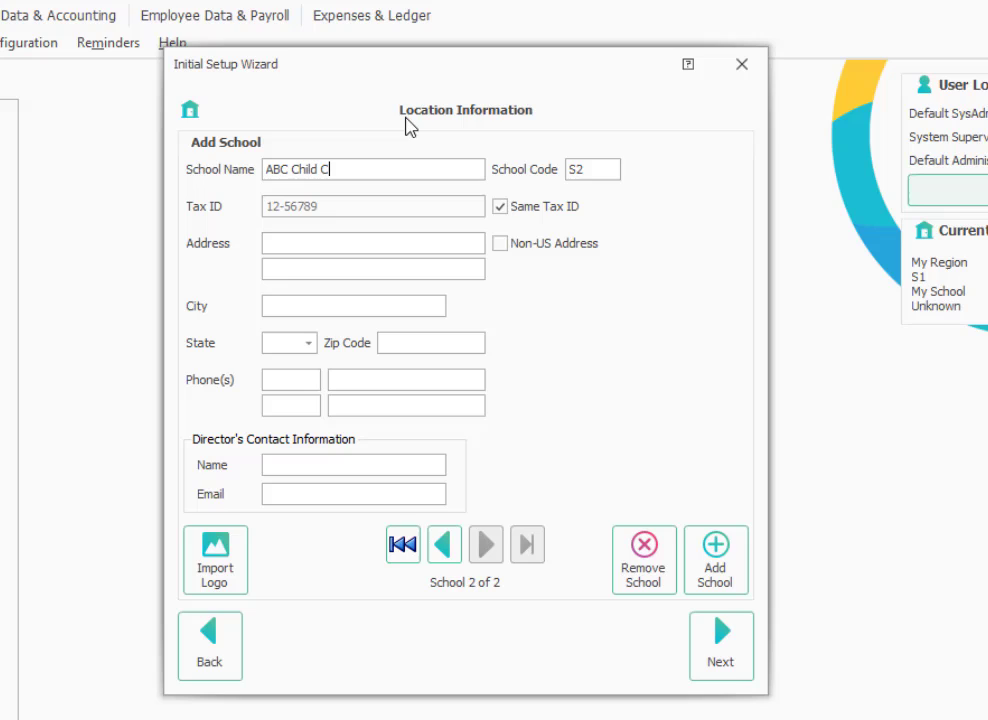
text( #2)
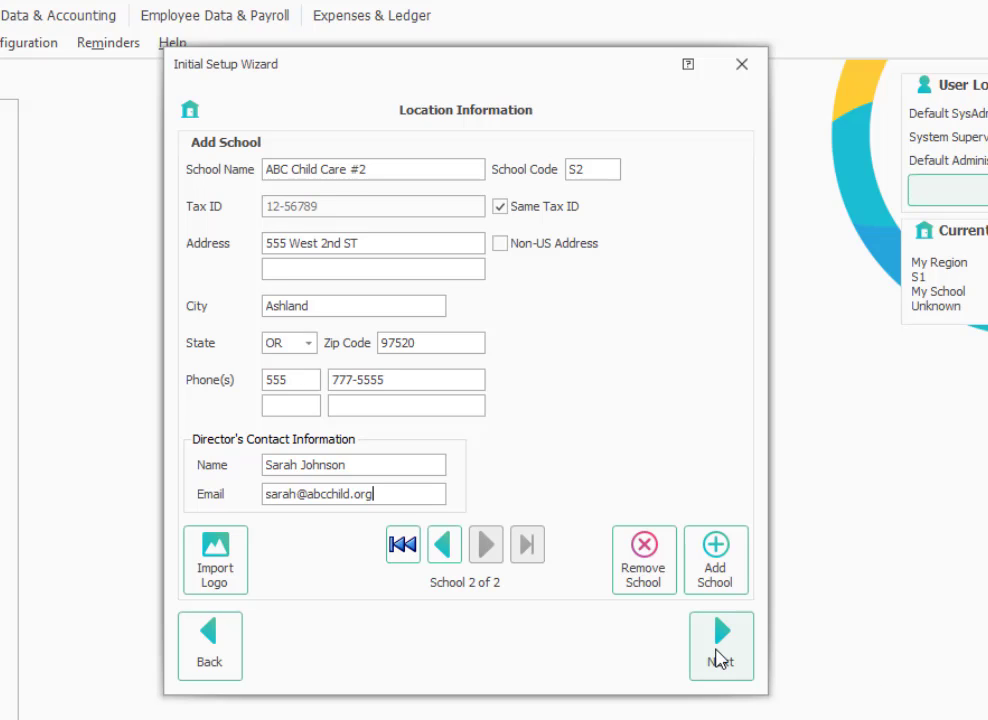
Remove the Preschool Room from the current classrooms.
click(718, 657)
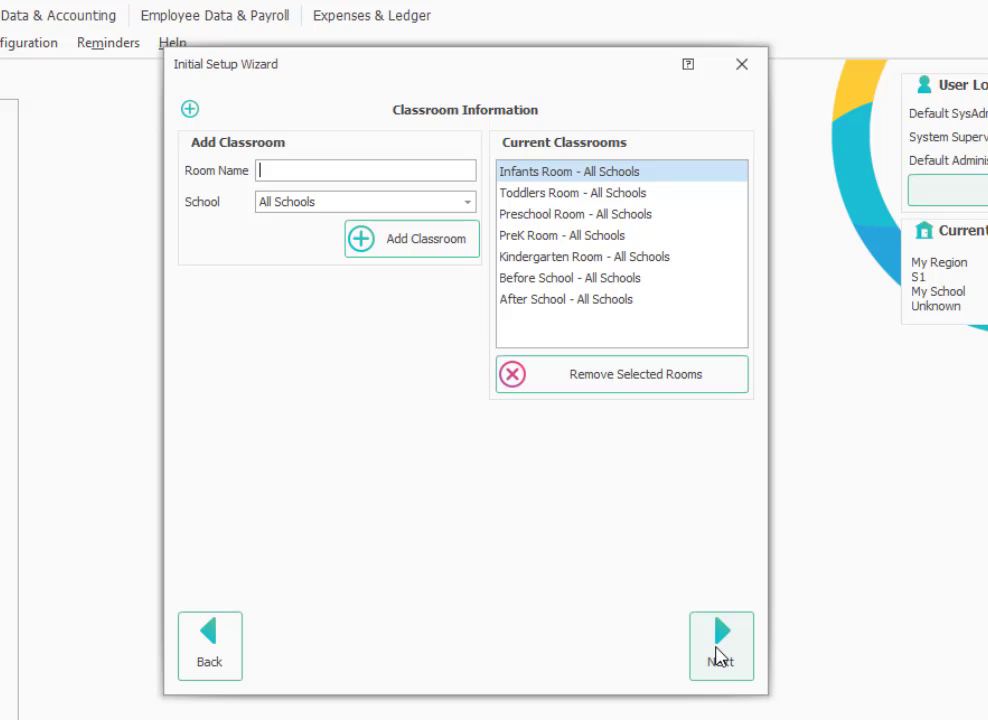
click(630, 214)
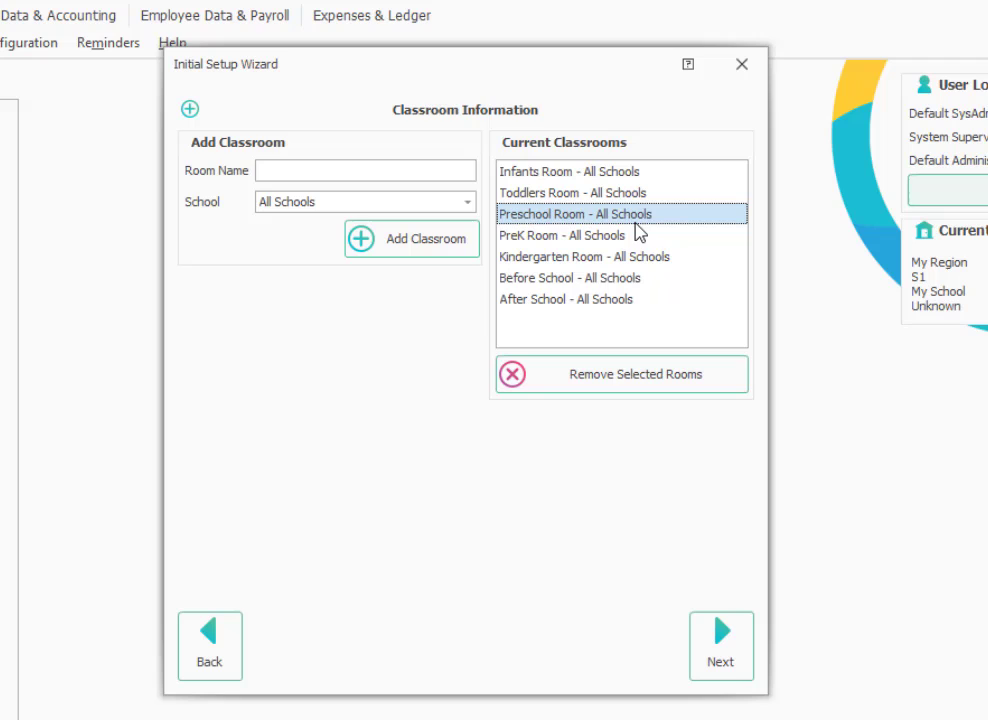
click(514, 385)
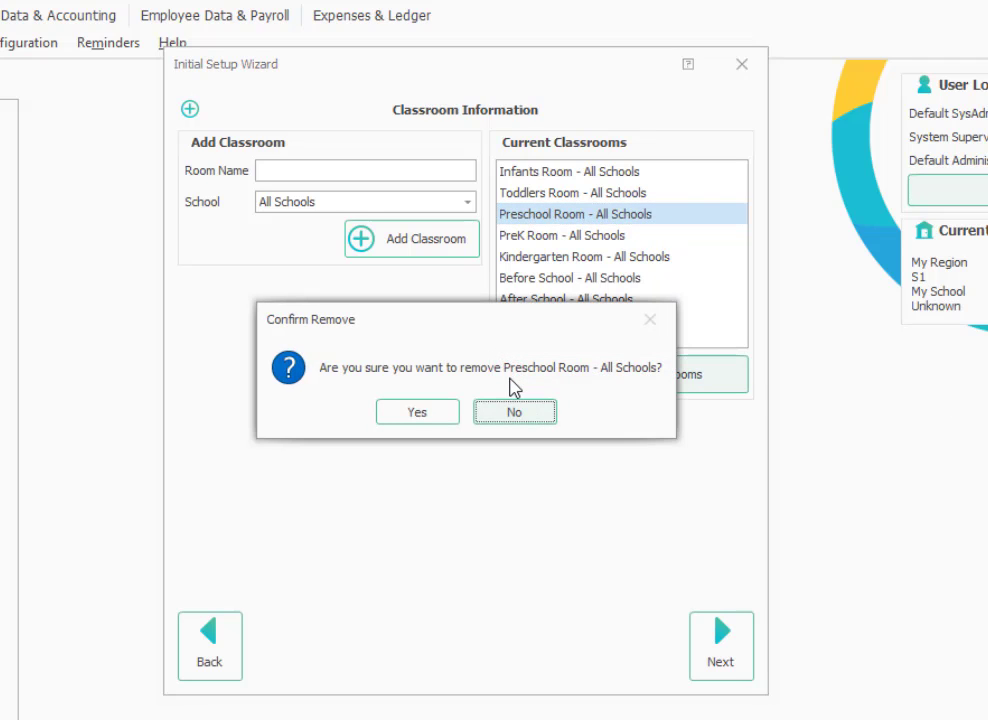
click(442, 412)
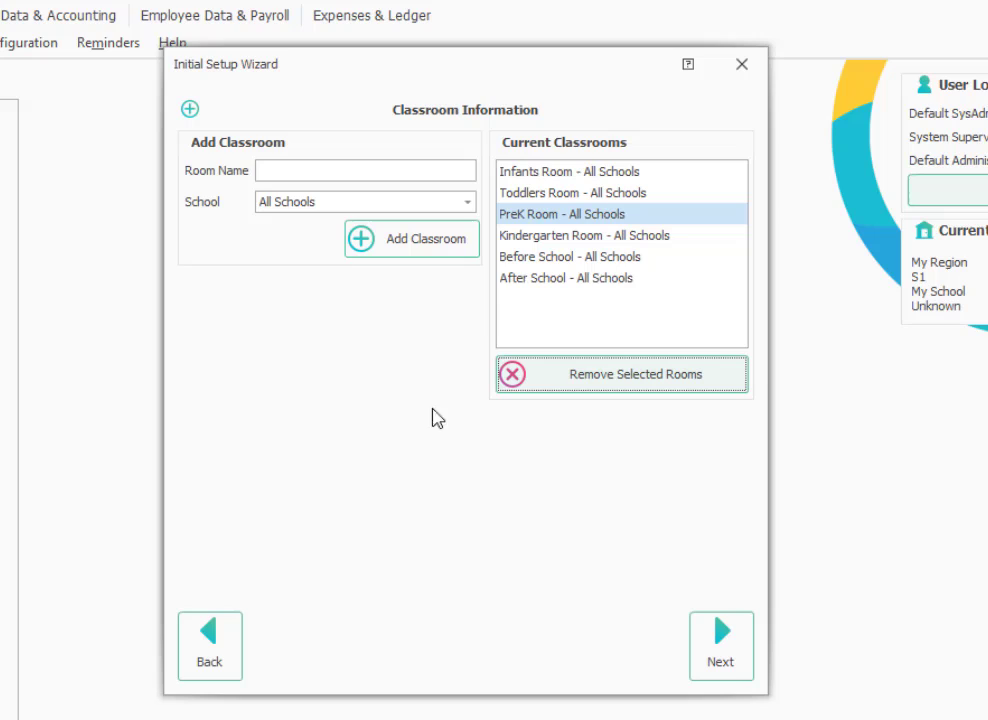
Add Blue Whales and Green Turtles classrooms, keeping them assigned to All Schools.
click(333, 175)
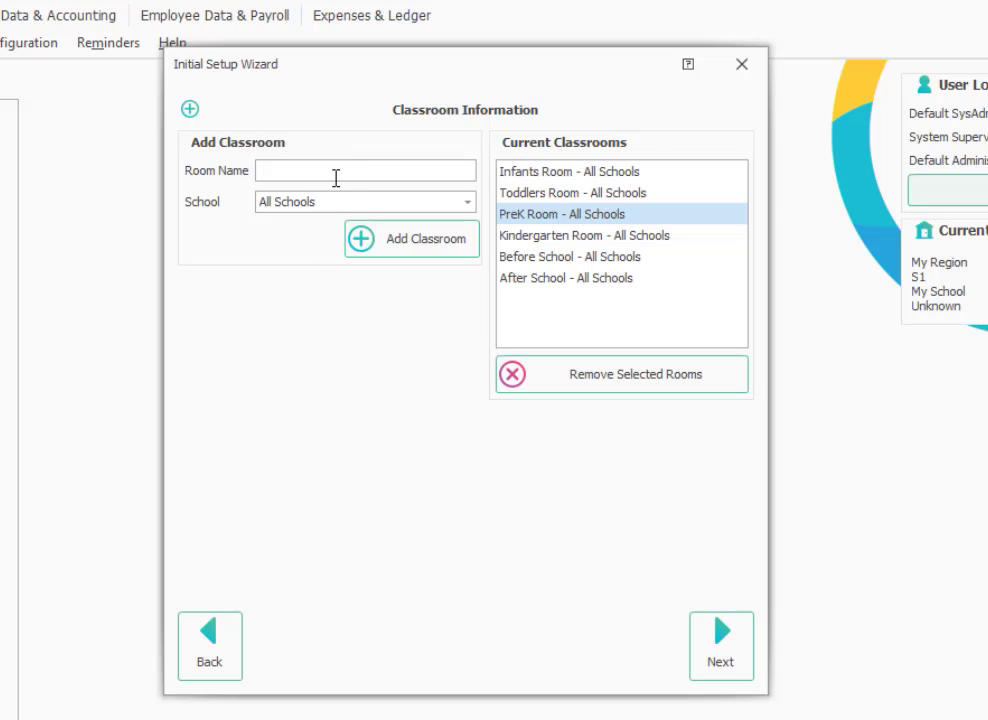
text(Blue Whales)
click(400, 240)
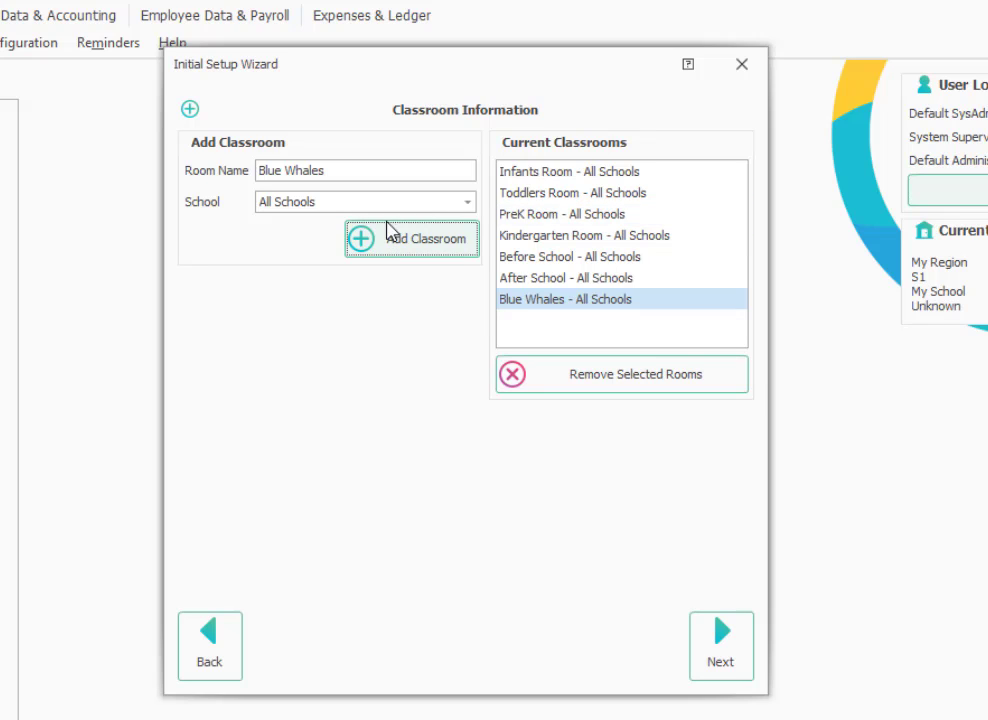
drag(342, 169, 205, 160)
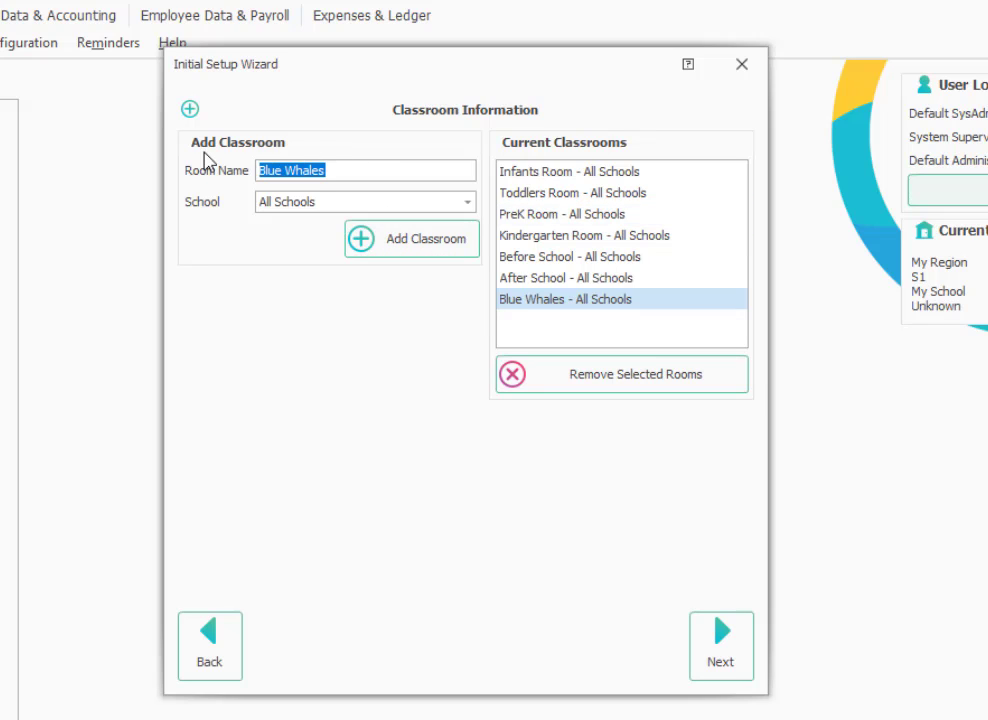
text(Green T)
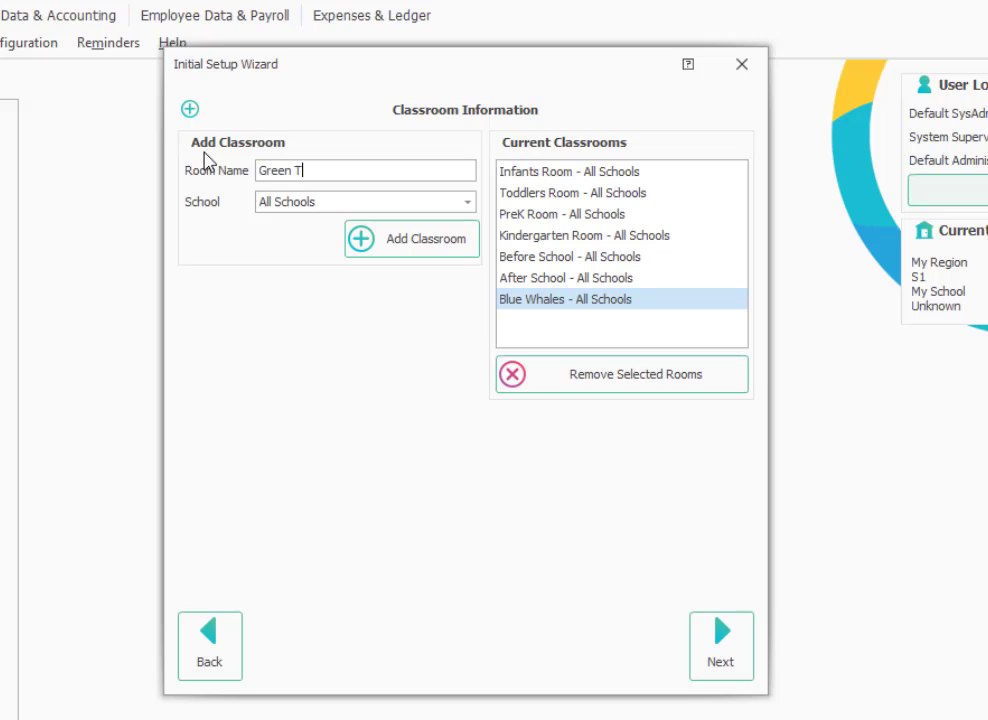
text(urtles)
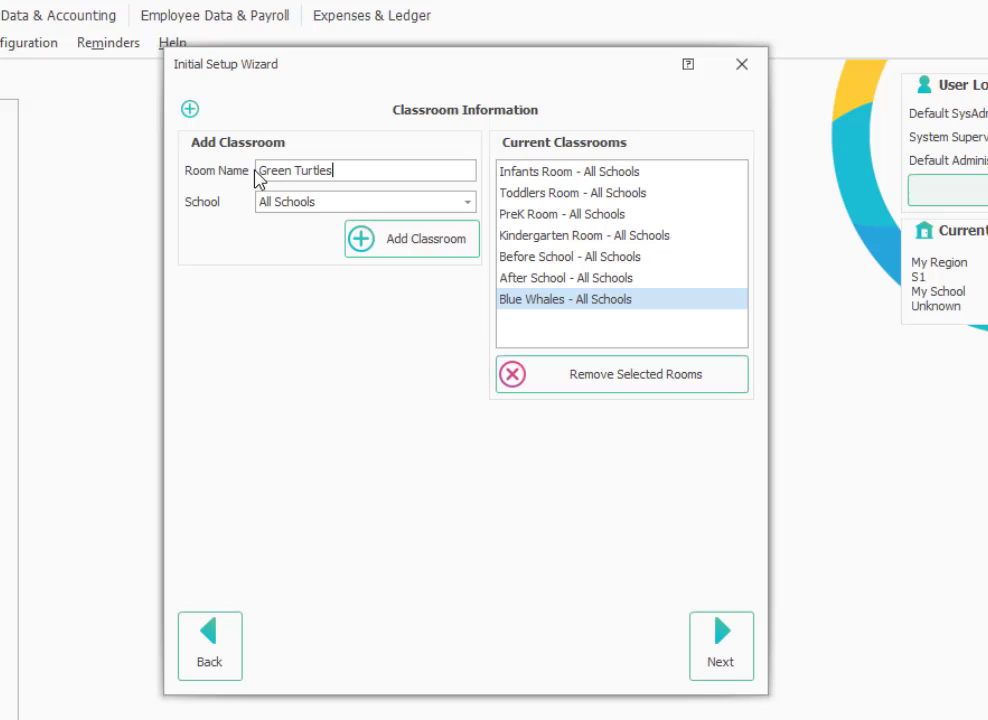
click(371, 243)
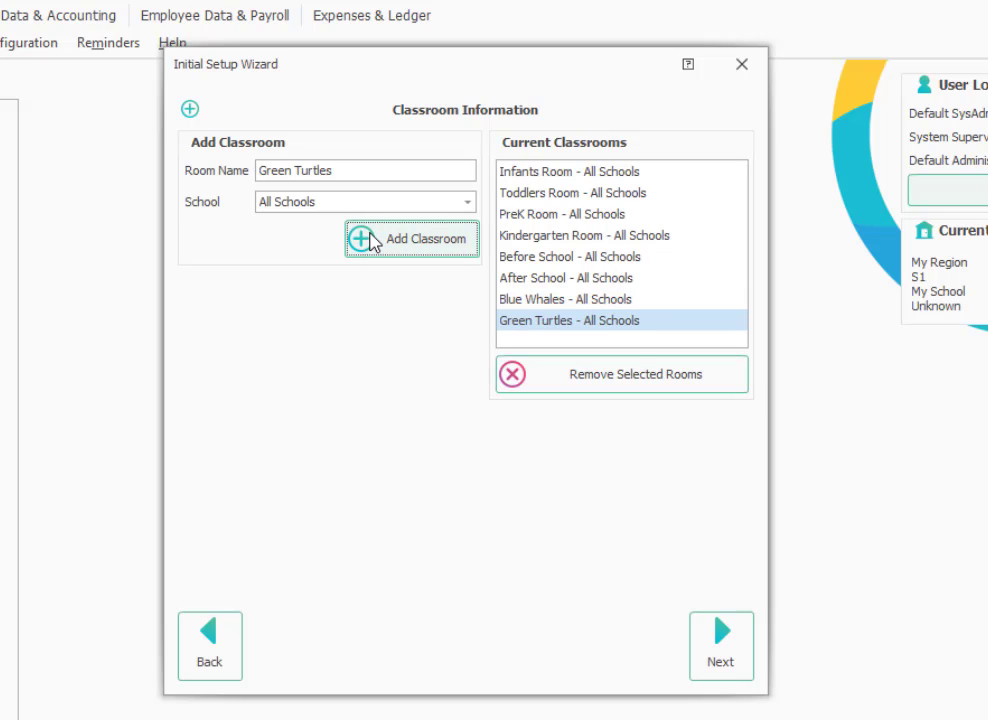
click(466, 205)
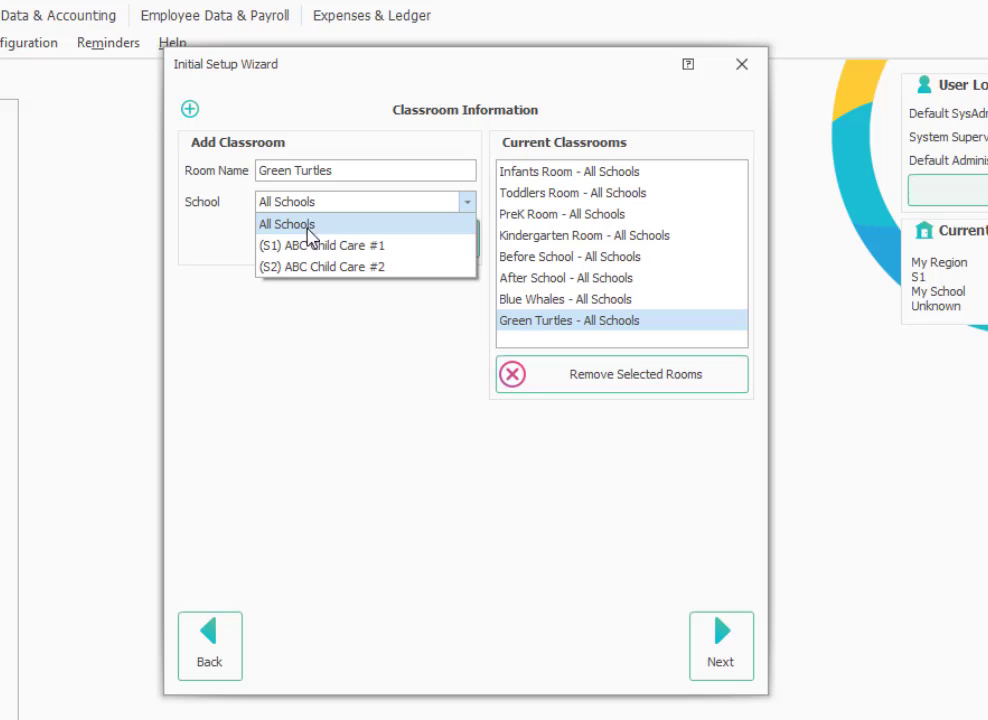
click(272, 228)
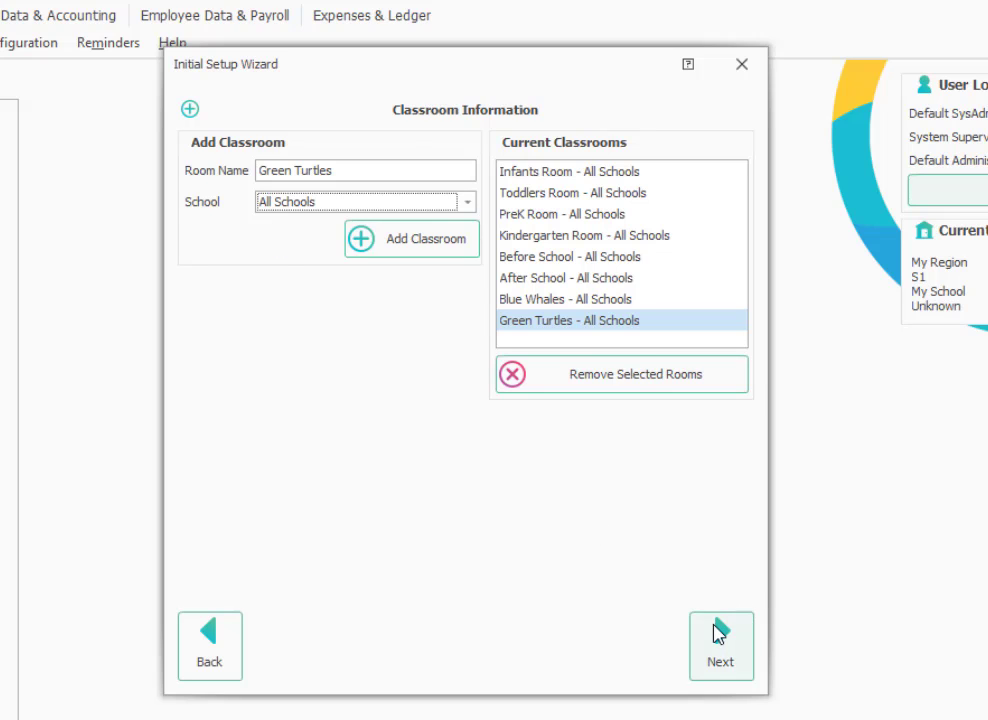
Create the supervisor user with first and last name, title Director and a username, then save.
click(718, 635)
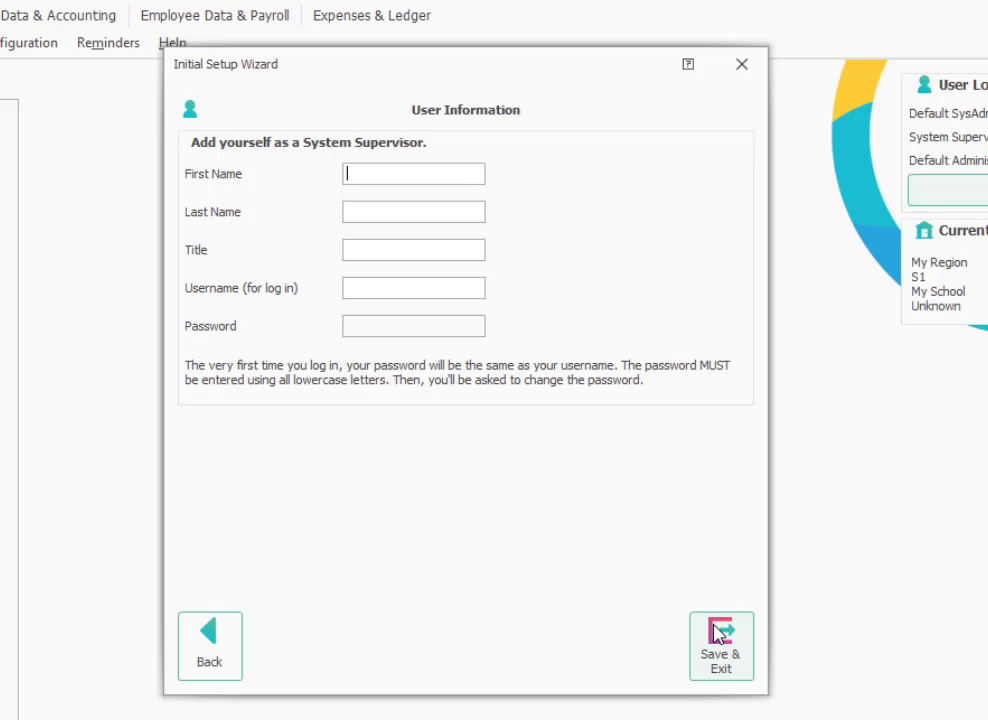
key(Tab)
key(Tab)
text(D)
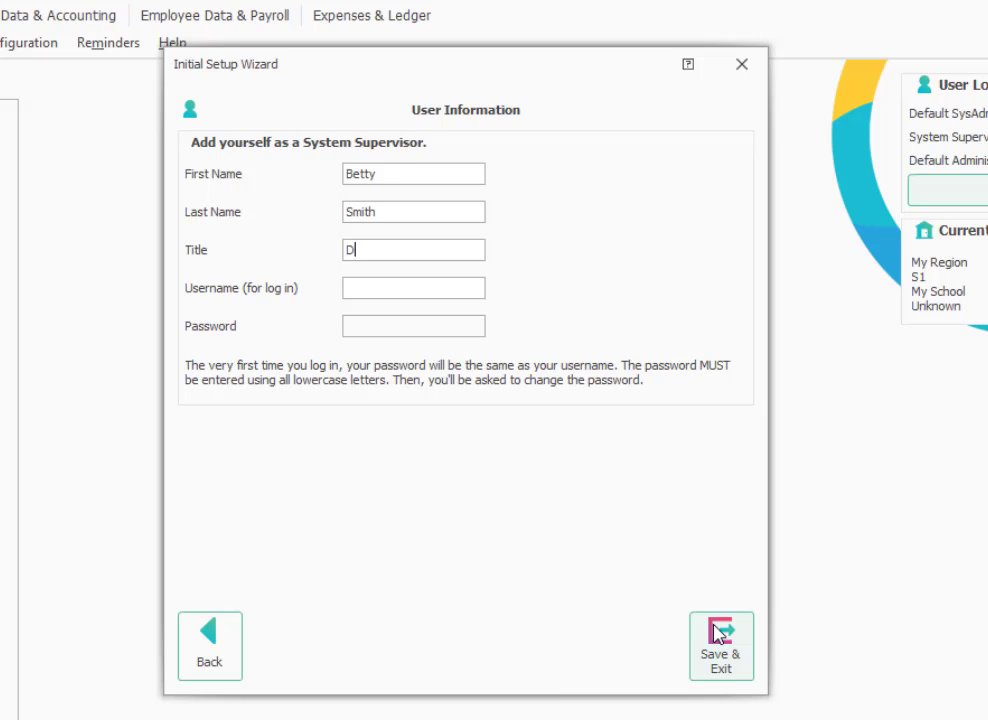
text(irector)
text(BOS)
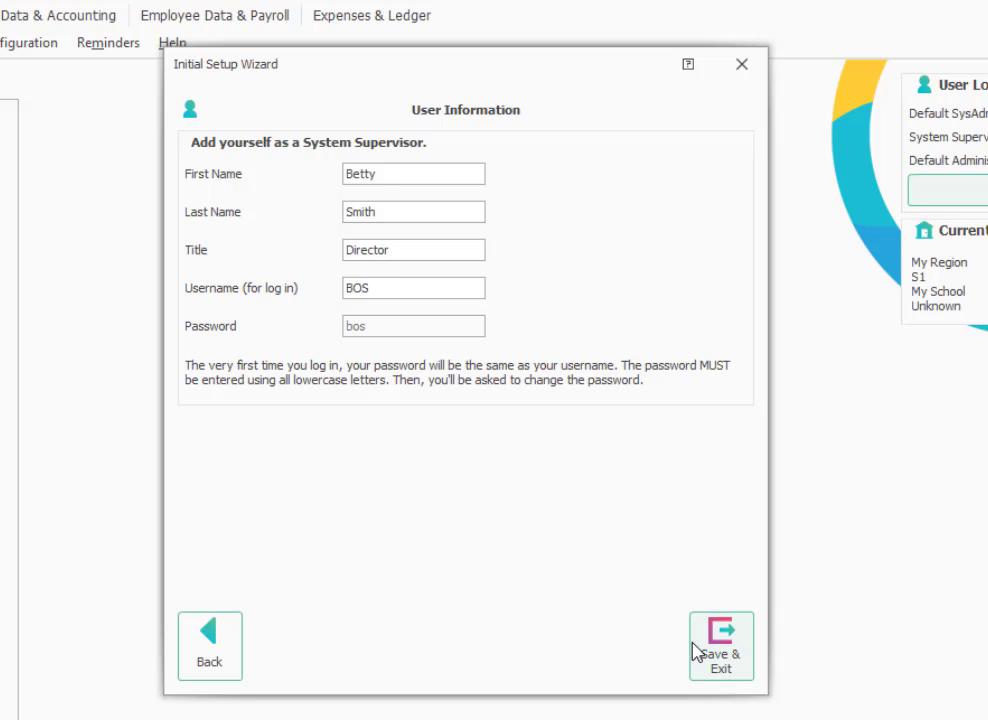
click(693, 651)
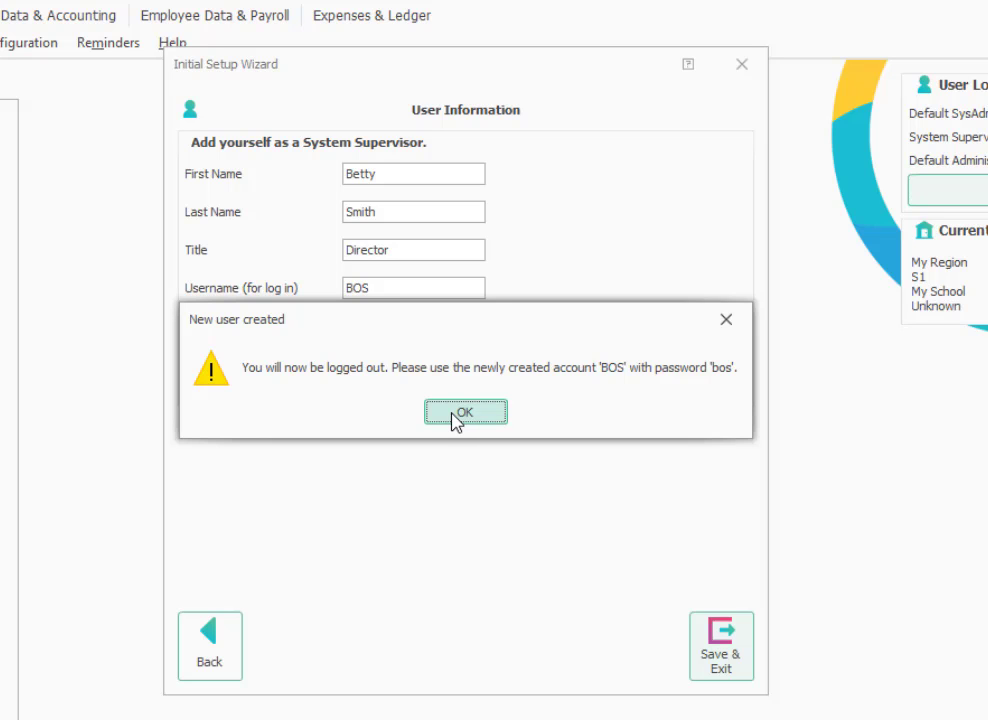
Sign in as the new supervisor with its username and initial password.
click(455, 413)
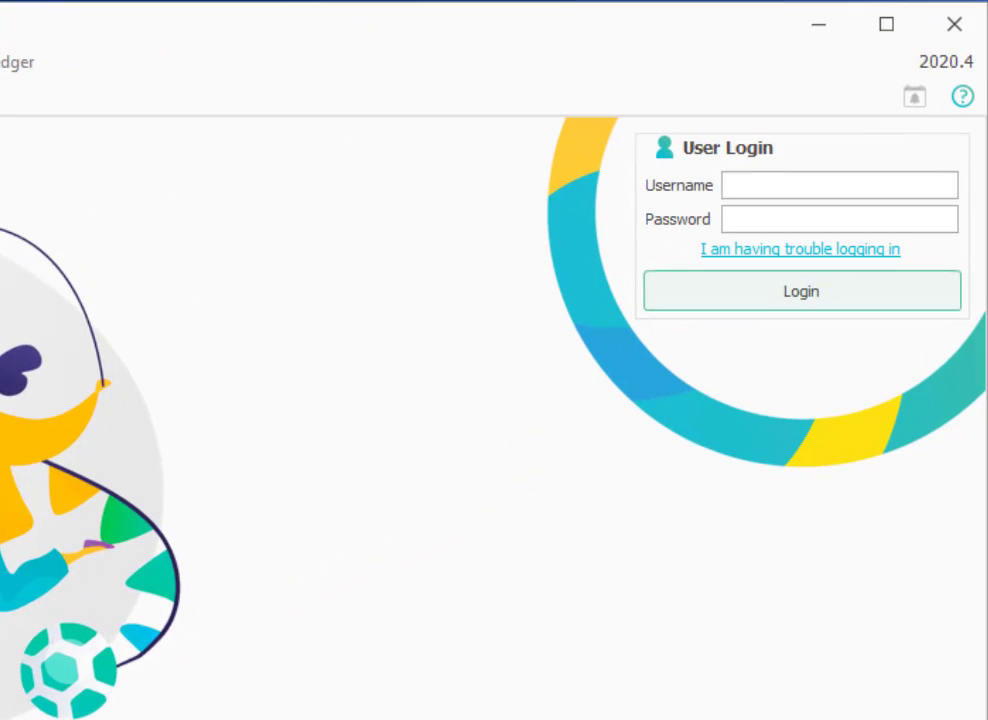
text(b)
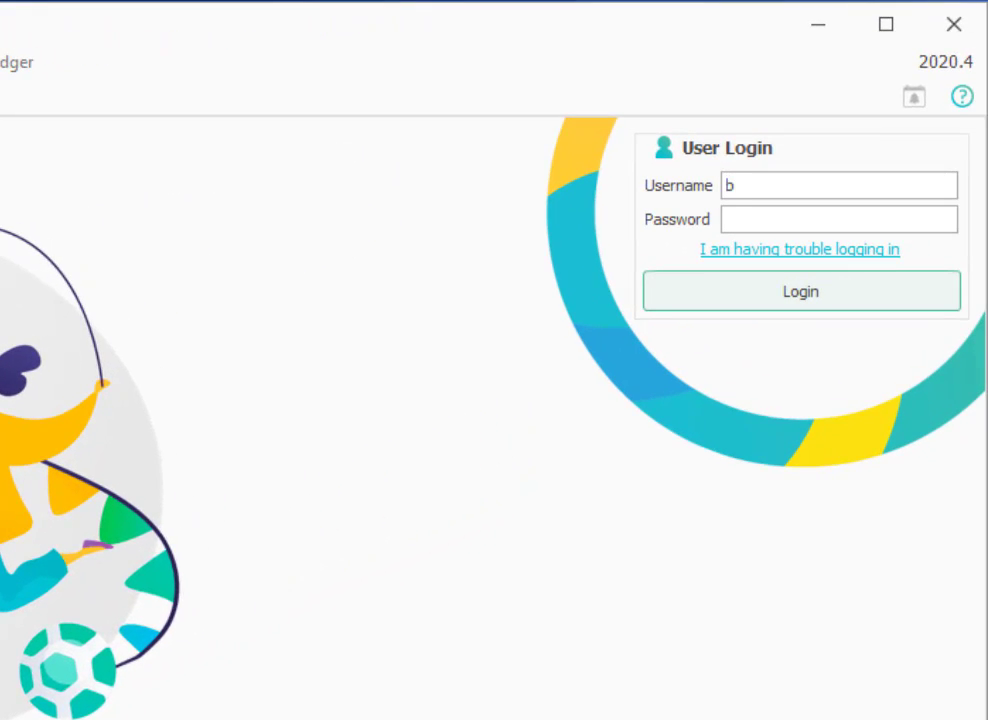
text(os)
click(725, 219)
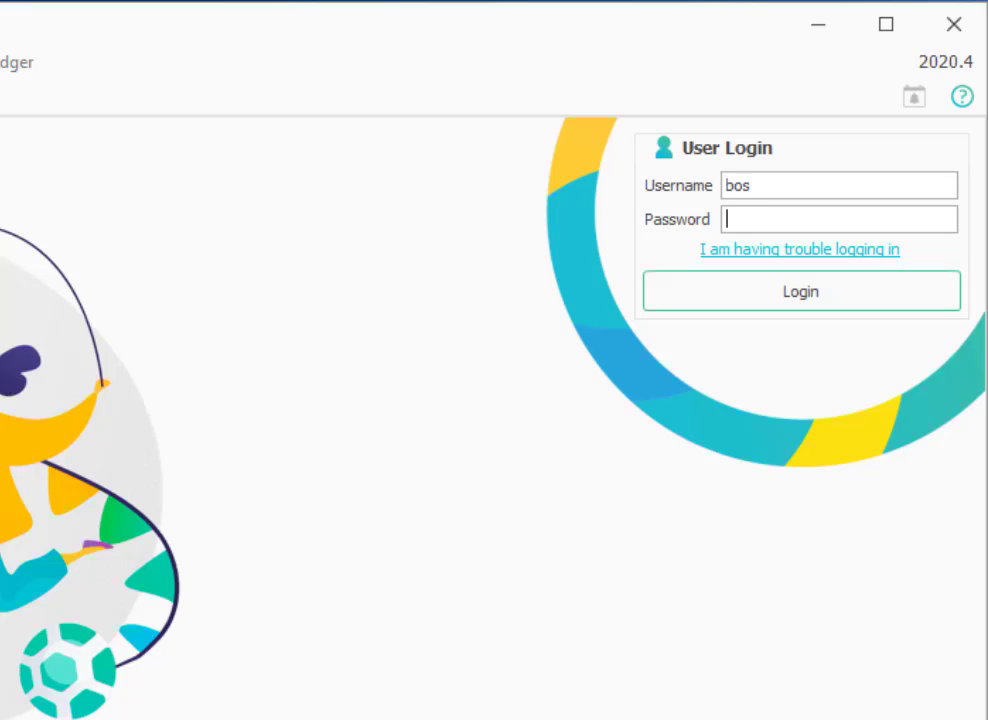
text(*)
key(BackSpace)
text(***)
click(835, 306)
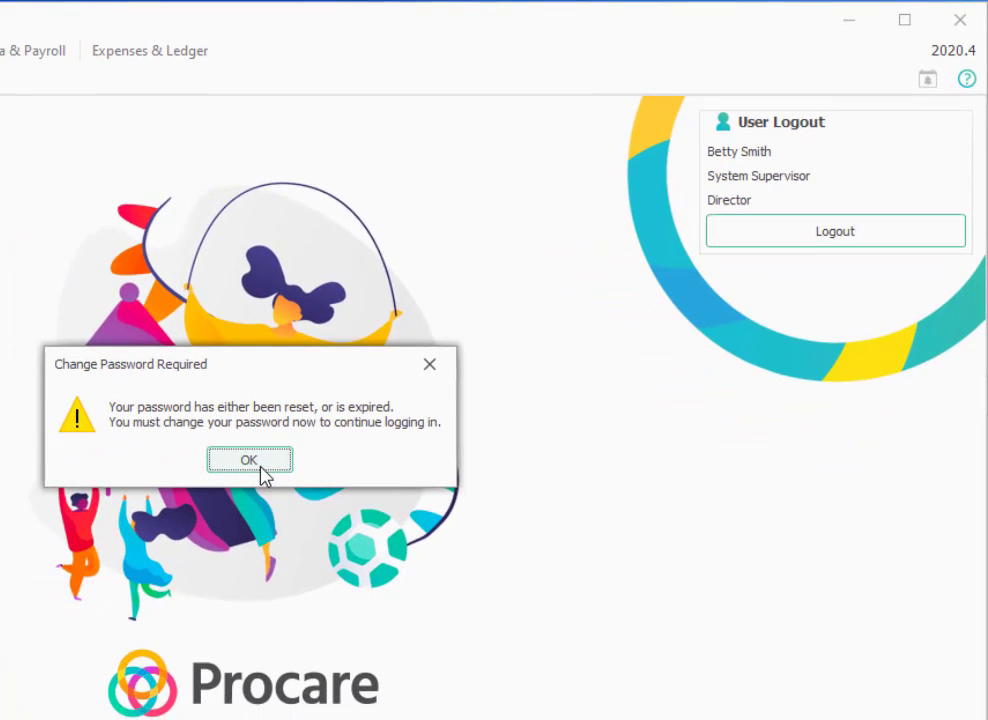
Set and confirm a new seven-character letters-and-numbers password for the supervisor account.
click(285, 447)
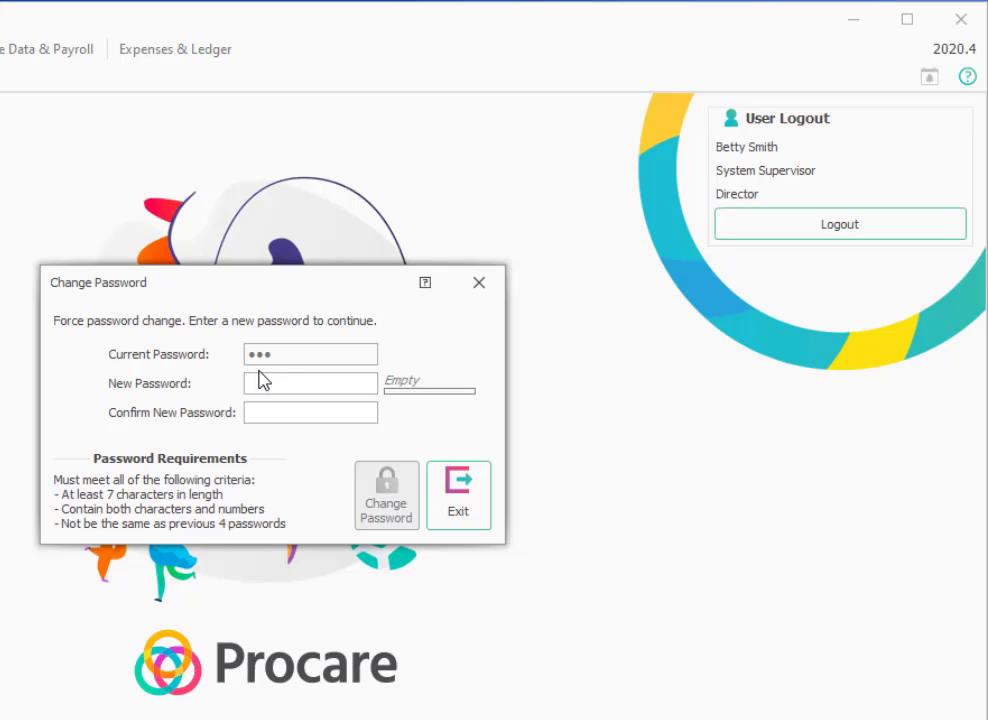
text(pword)
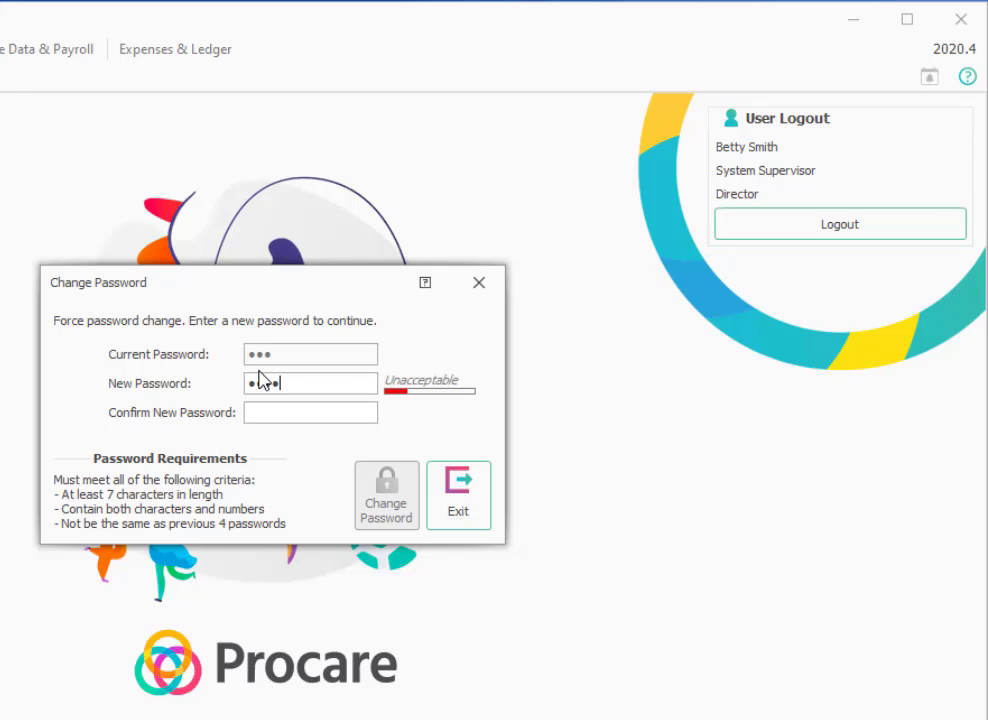
text(12)
click(291, 411)
text(pword1)
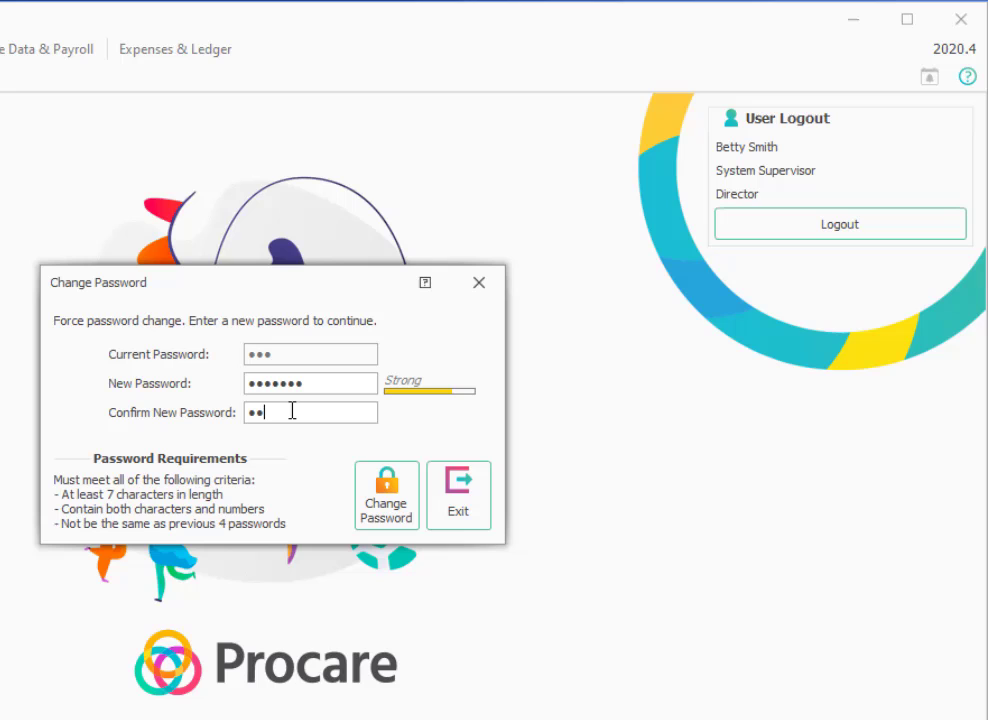
text(2)
click(386, 486)
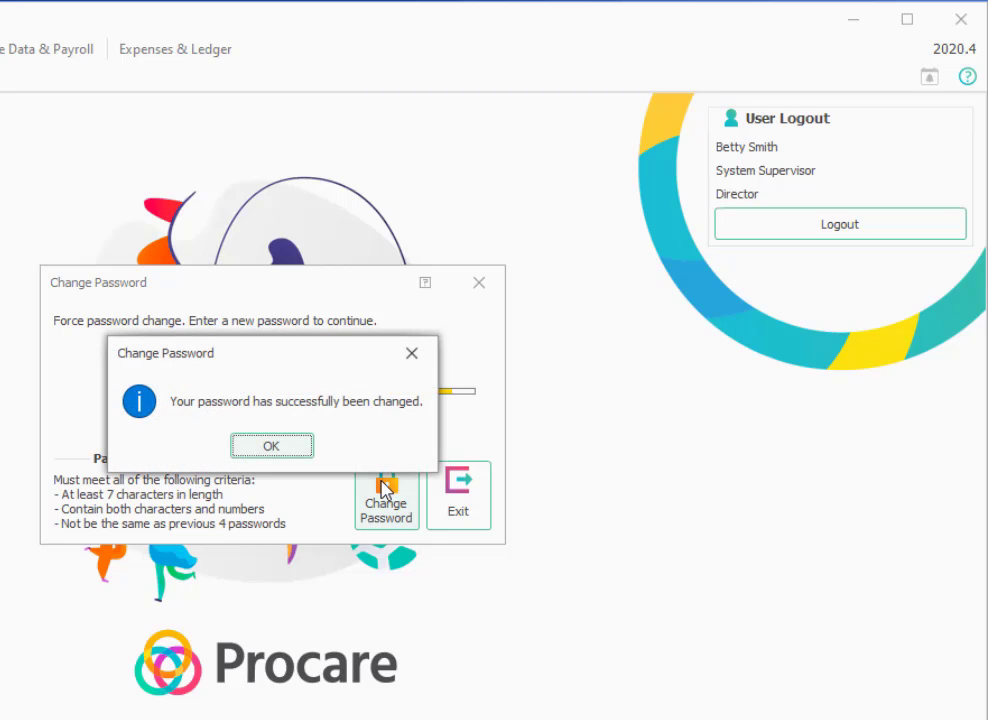
Enter the current password and choose the favorite childhood friend and mother's middle name questions.
click(272, 446)
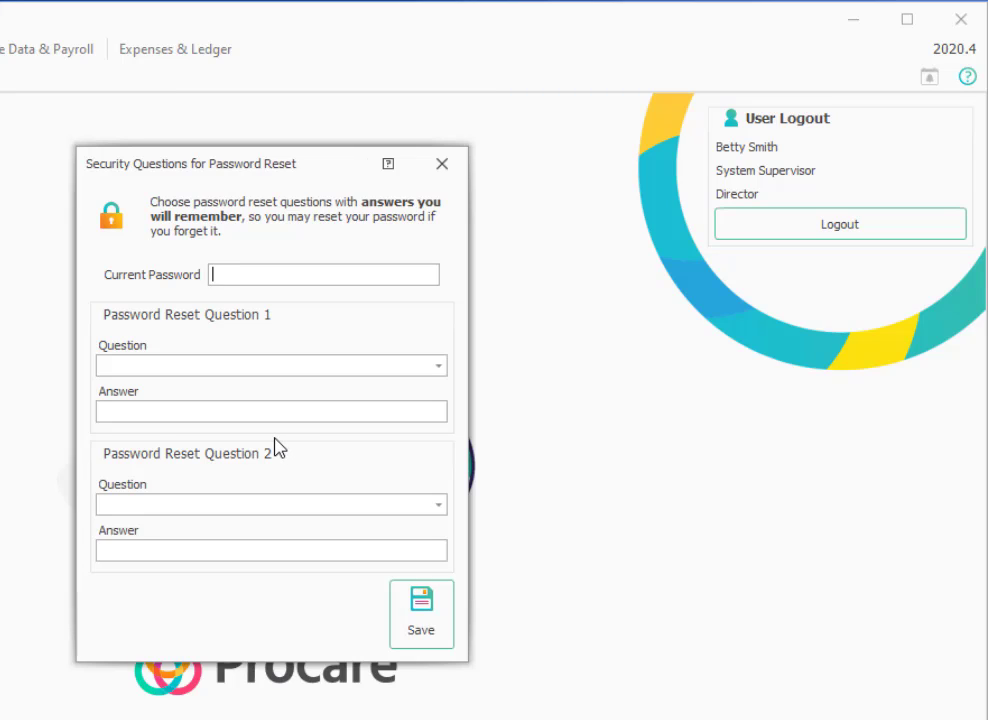
text(•••••••)
click(252, 367)
click(238, 430)
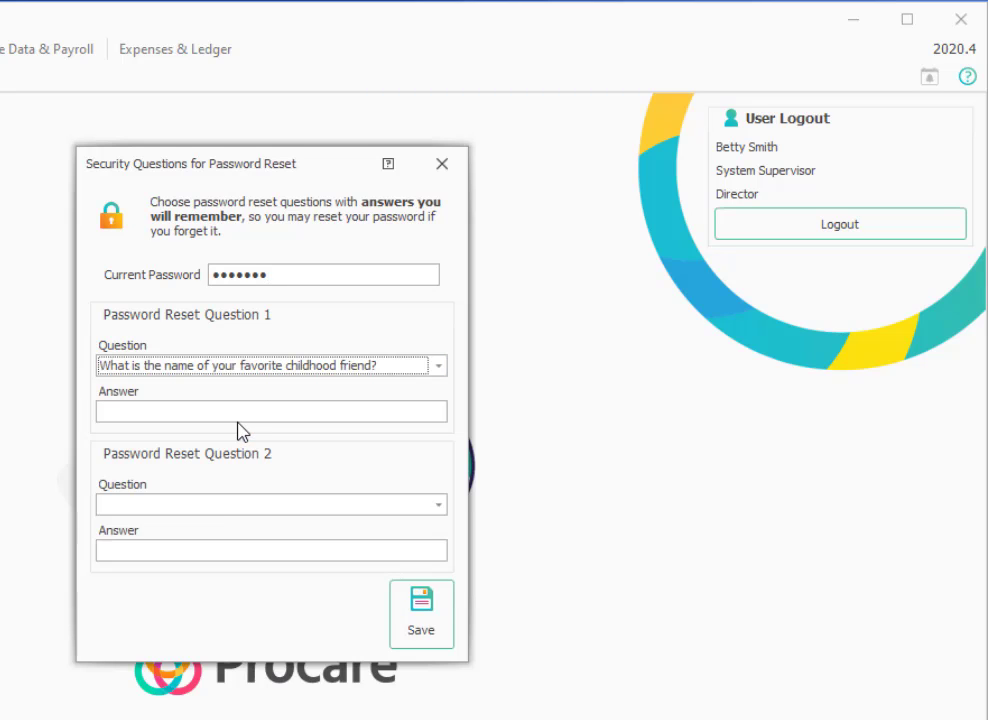
click(212, 506)
click(214, 611)
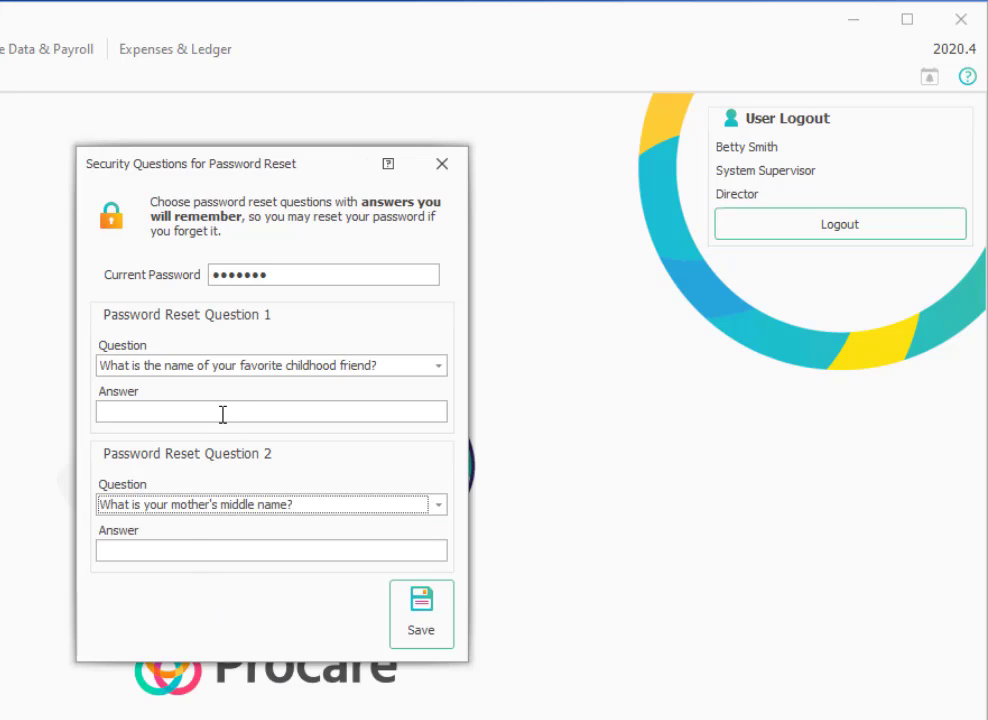
Type the answers to both security questions and save them.
click(222, 414)
text(Mark)
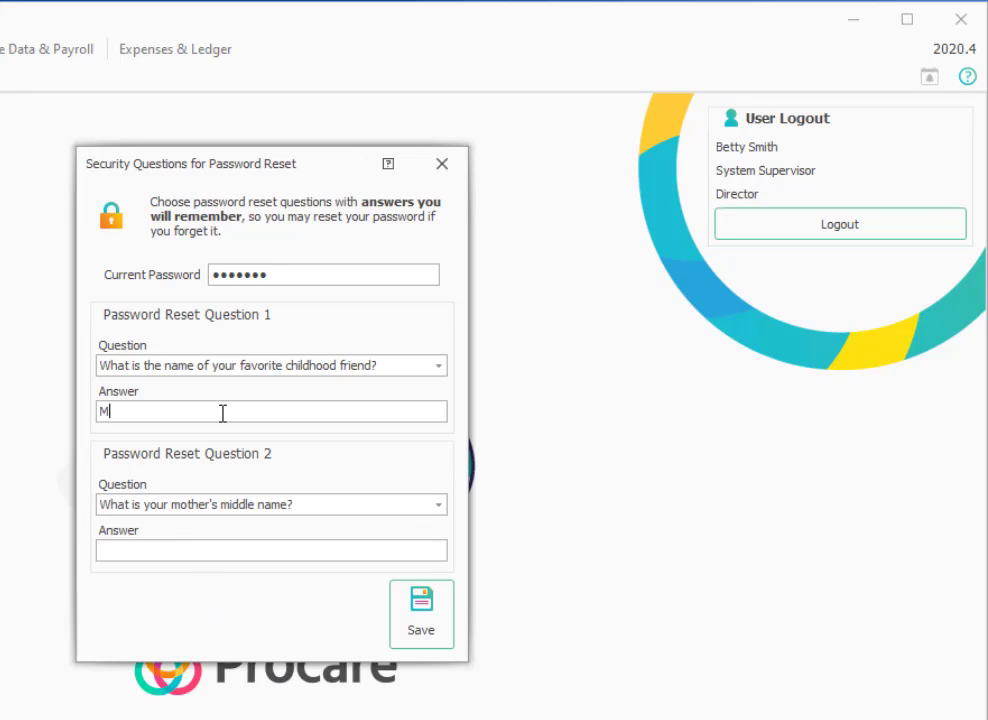
click(222, 550)
text(Raymond)
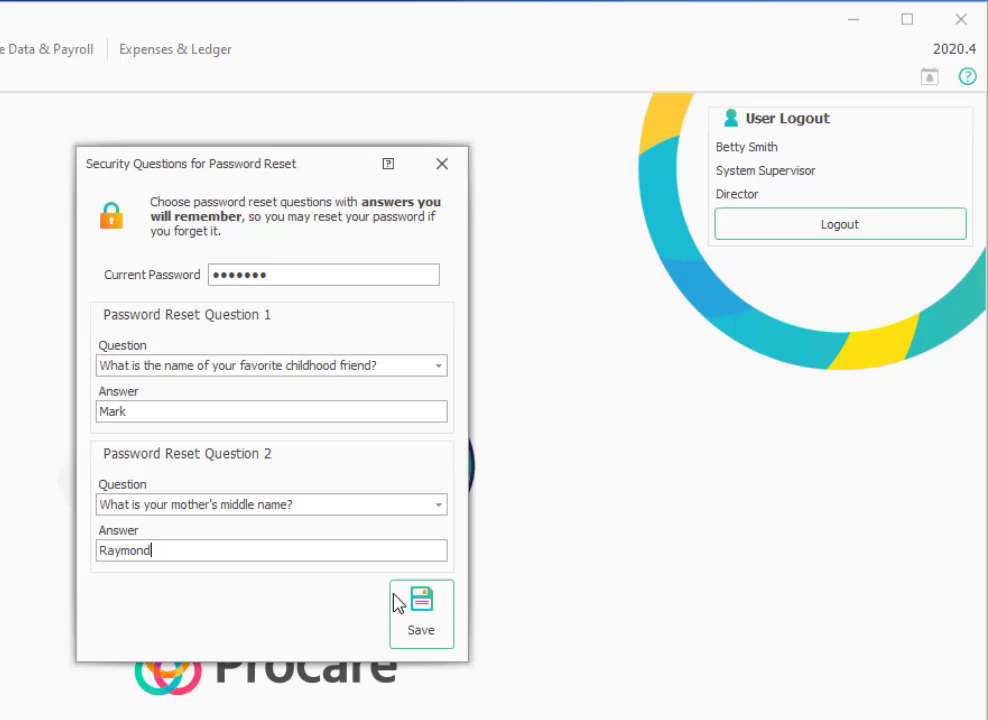
click(412, 598)
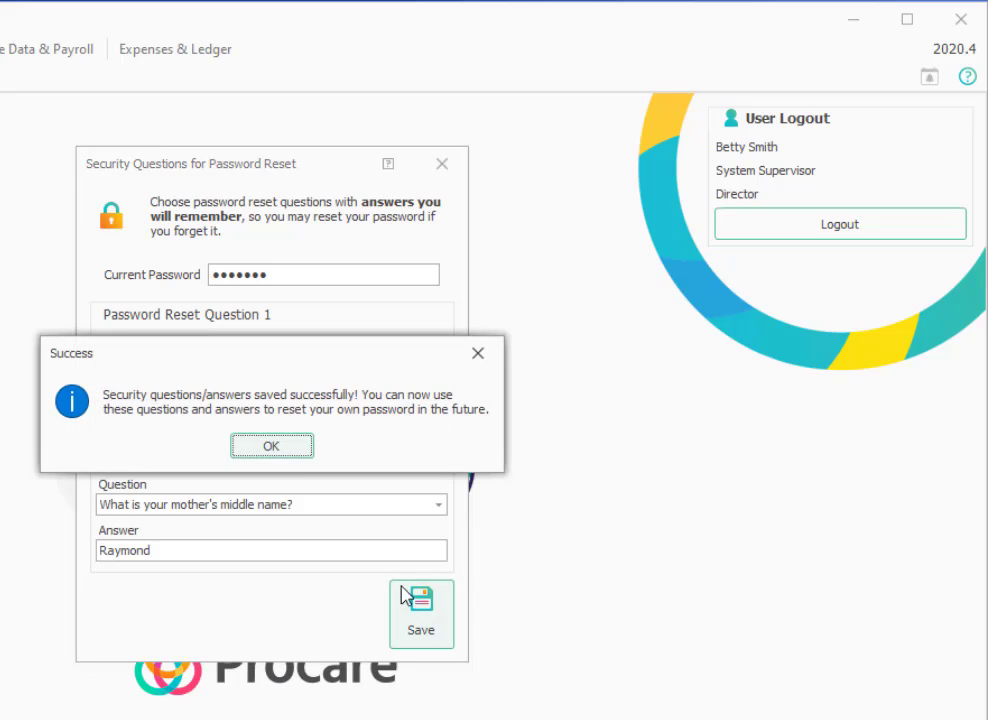
click(272, 447)
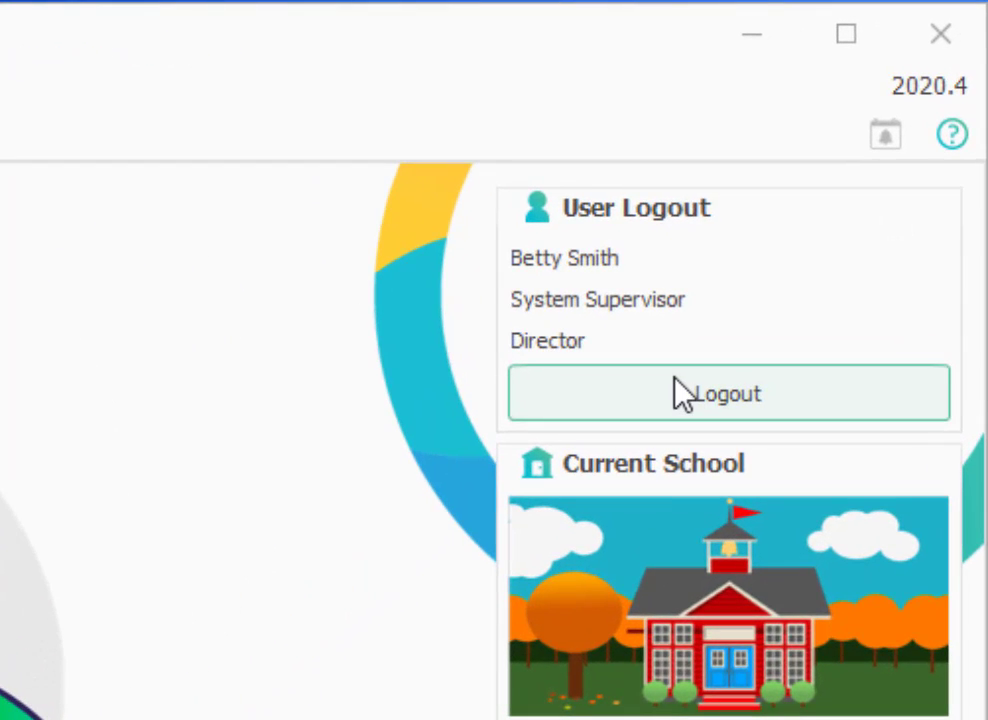
Log the supervisor out using the Logout button in the User Logout panel.
click(683, 393)
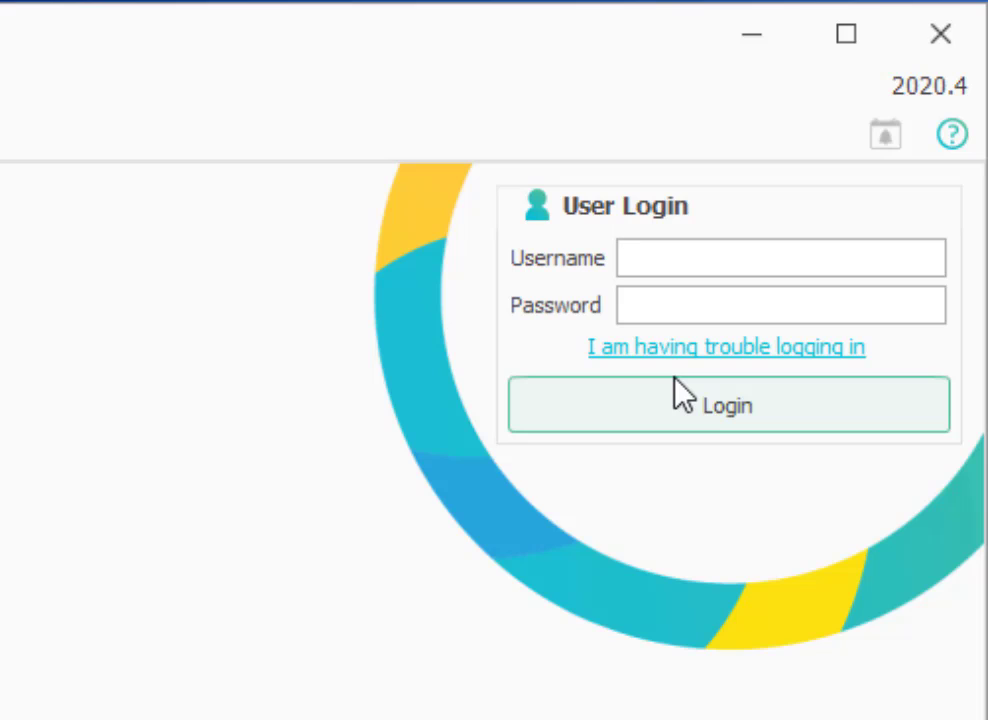